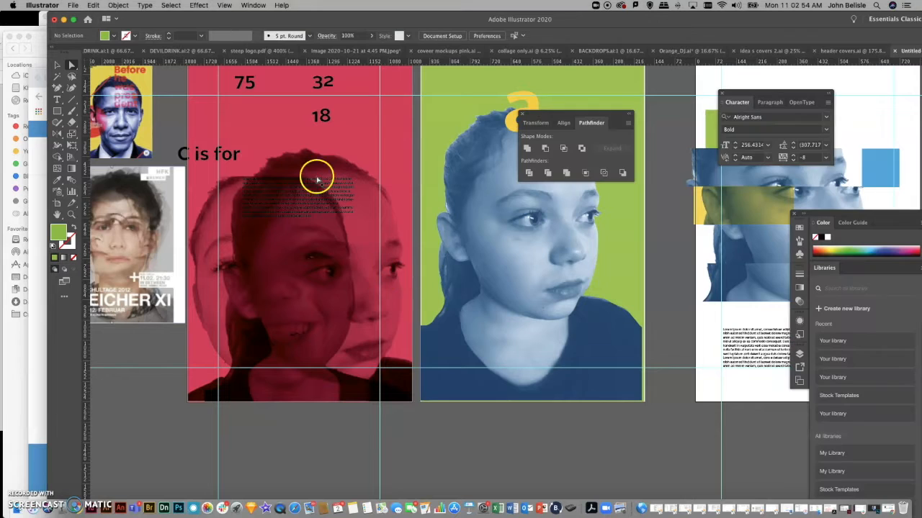
Move the floating Pathfinder and Color panels clear of the poster artboards
scroll(324, 180, up, 5)
scroll(324, 181, left, 4)
click(58, 65)
drag(547, 107, 696, 233)
scroll(601, 230, down, 2)
scroll(601, 230, right, 1)
scroll(601, 231, down, 2)
scroll(601, 230, right, 3)
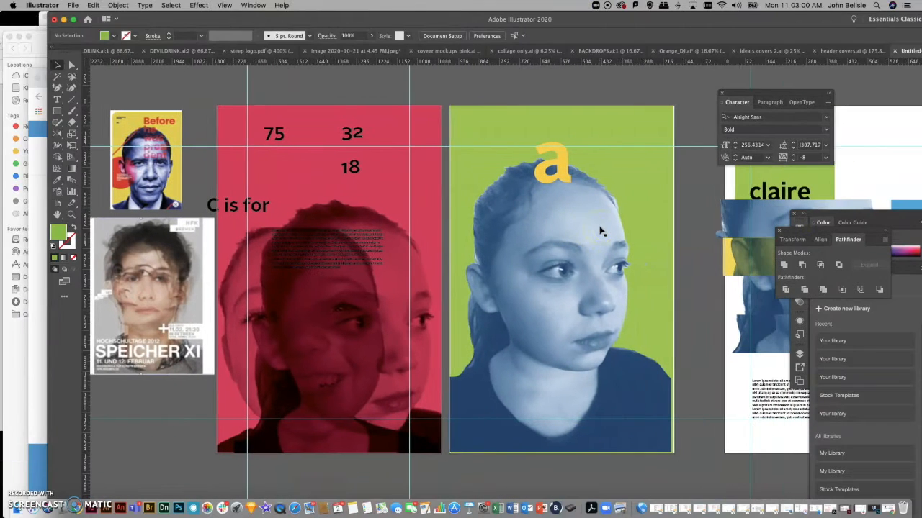
drag(836, 215, 763, 446)
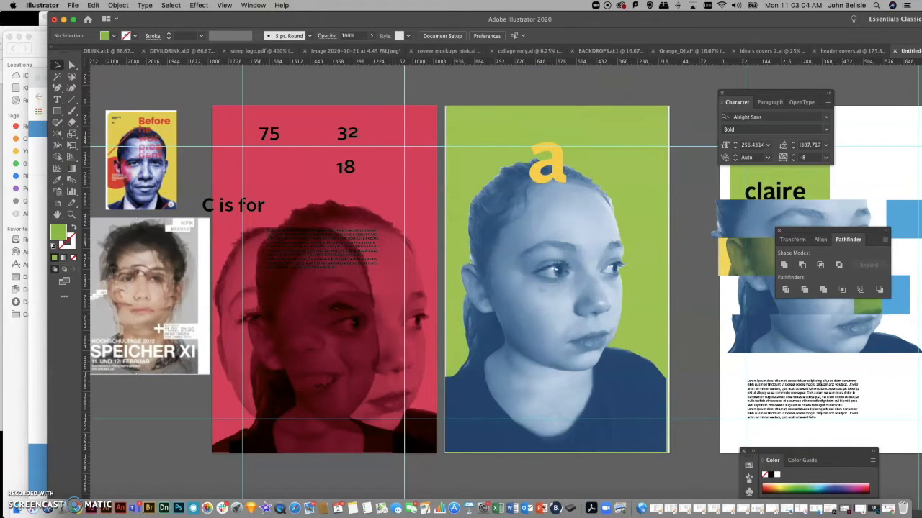
Enlarge the sliced-face reference poster to about 534 pt wide beside the white artboard and move the black rectangle away from it
scroll(518, 274, right, 15)
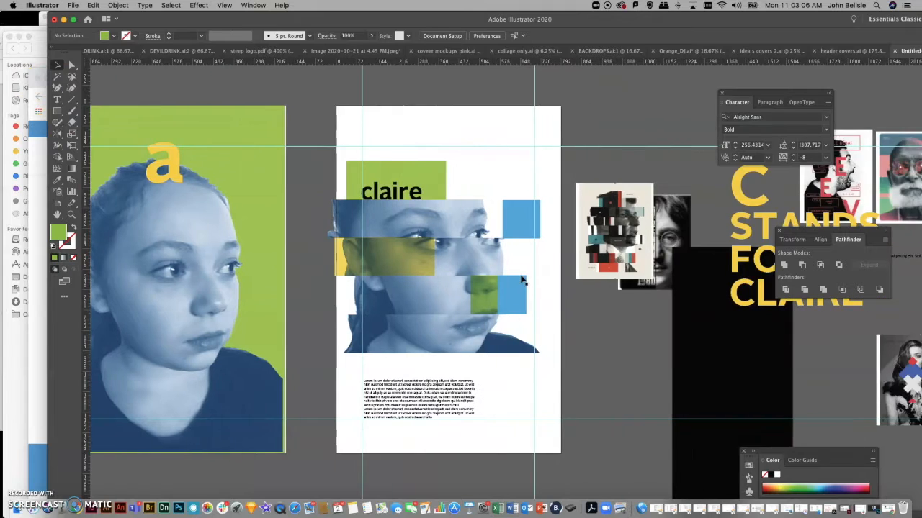
scroll(521, 279, right, 5)
scroll(521, 279, down, 3)
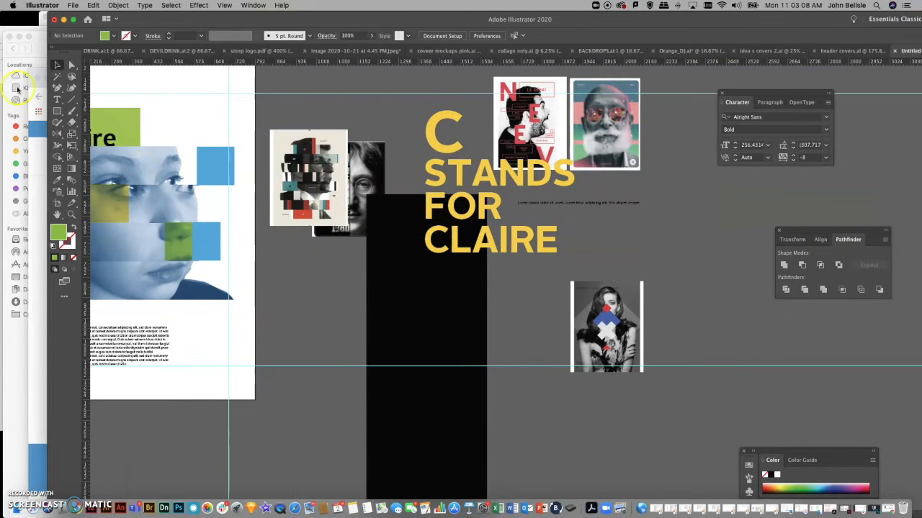
mouse_move(314, 178)
mouse_down()
mouse_move(301, 302)
mouse_move(310, 299)
mouse_move(288, 181)
mouse_move(299, 178)
mouse_up()
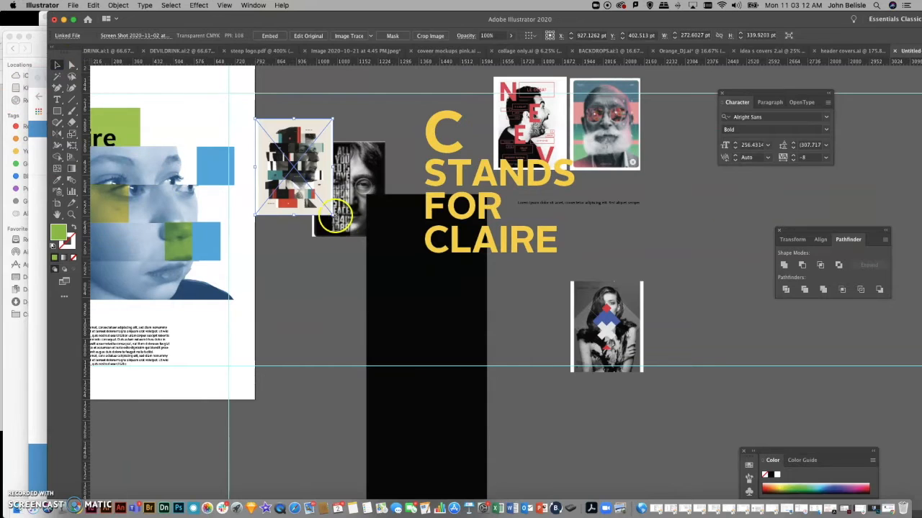
drag(331, 214, 406, 308)
drag(451, 336, 564, 342)
scroll(467, 344, left, 5)
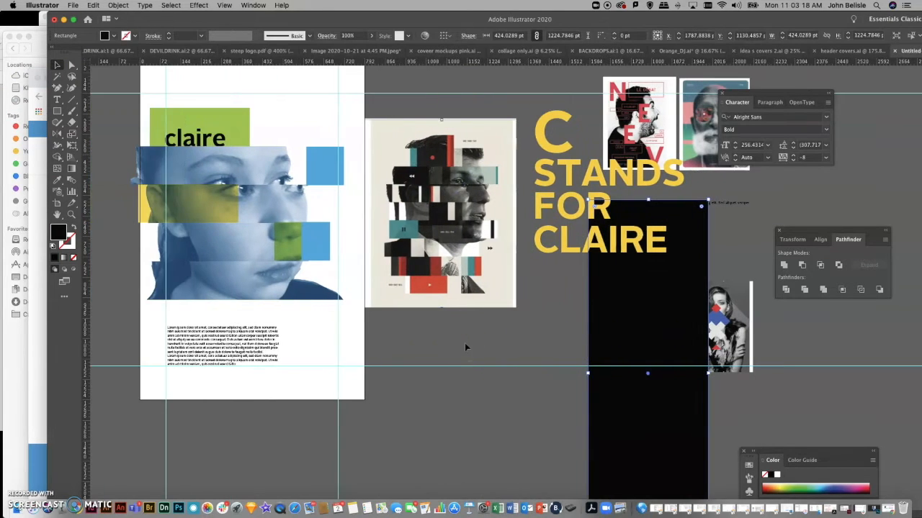
Duplicate the lowest clipped face strip on the white poster directly beneath the original
drag(70, 64, 113, 75)
click(293, 110)
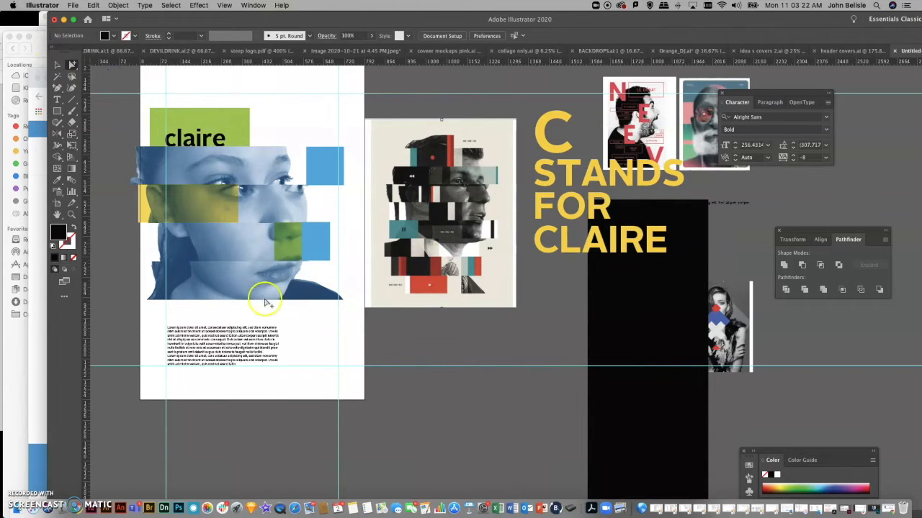
click(246, 287)
click(245, 285)
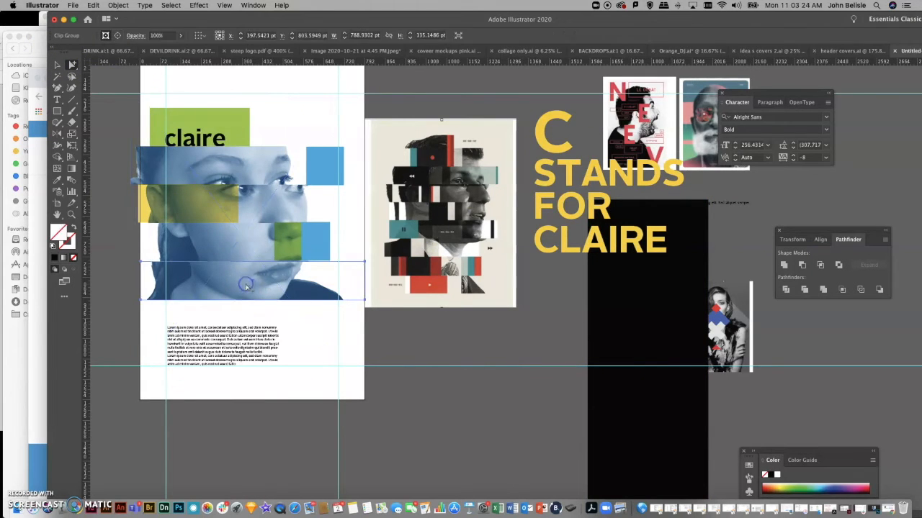
click(420, 359)
click(259, 278)
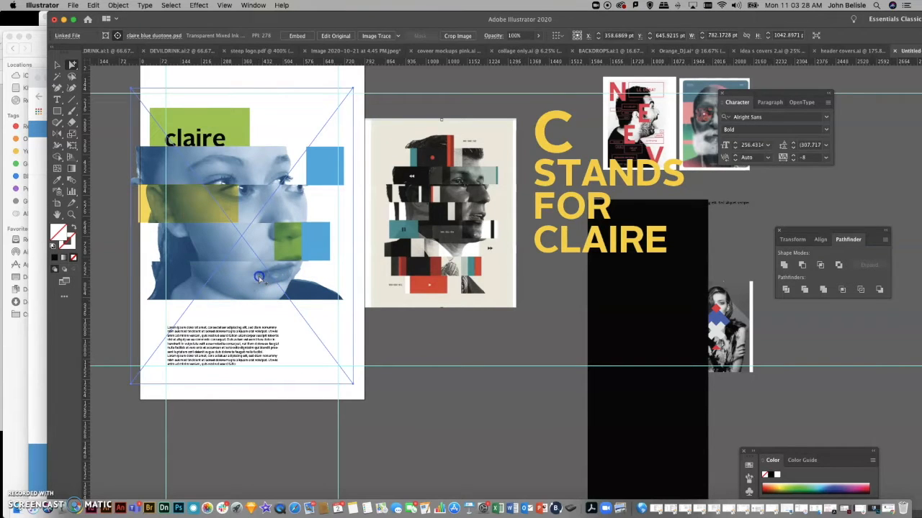
click(259, 276)
drag(258, 278, 261, 314)
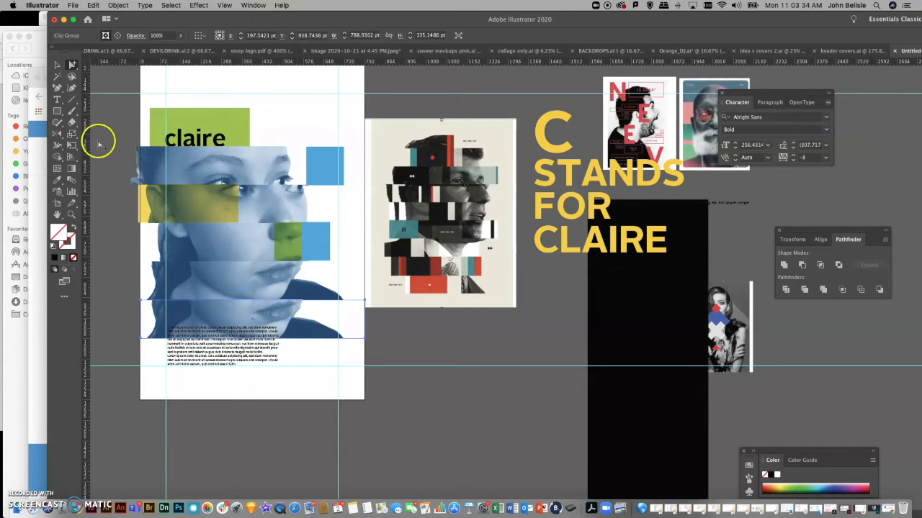
Shift the photo inside the new lowest strip up and left to show the neck and shoulders
click(297, 306)
drag(298, 326, 298, 326)
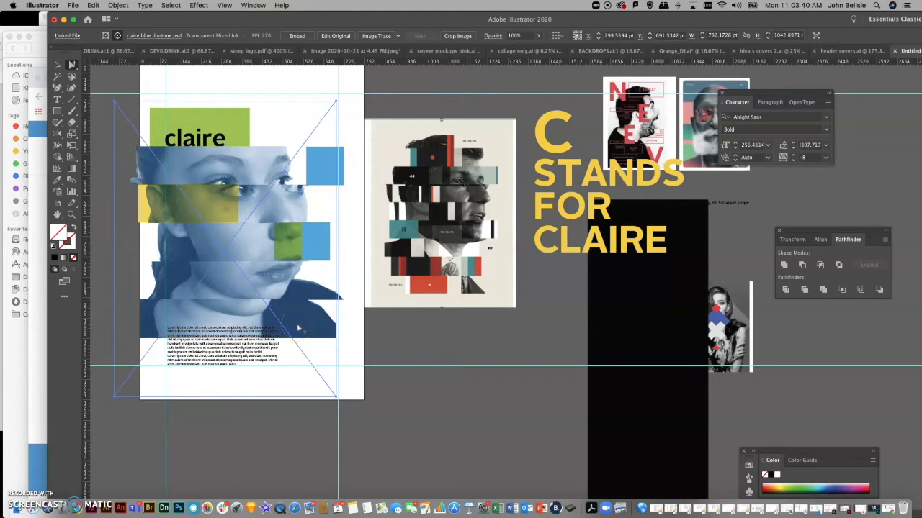
click(424, 375)
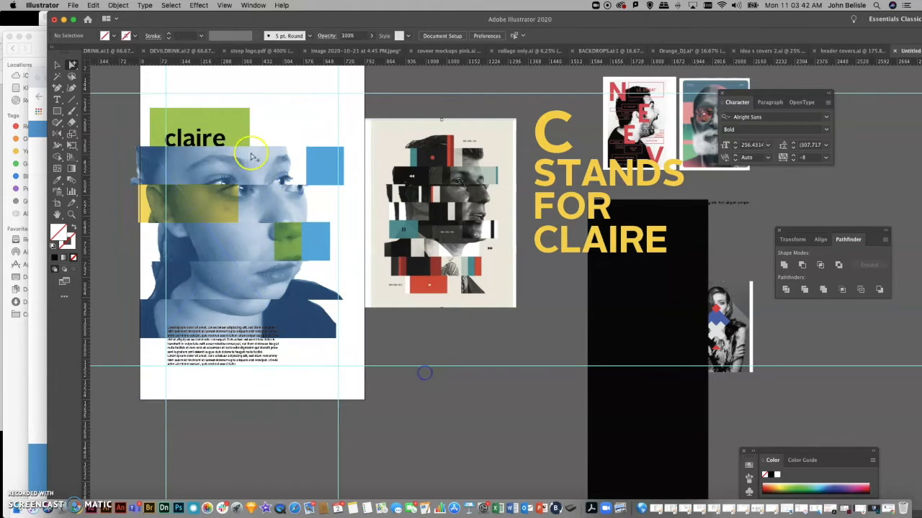
Shift the photo inside the top face strip slightly left within its clipping mask
click(287, 203)
click(287, 203)
click(230, 170)
click(457, 315)
click(266, 166)
drag(266, 168, 261, 167)
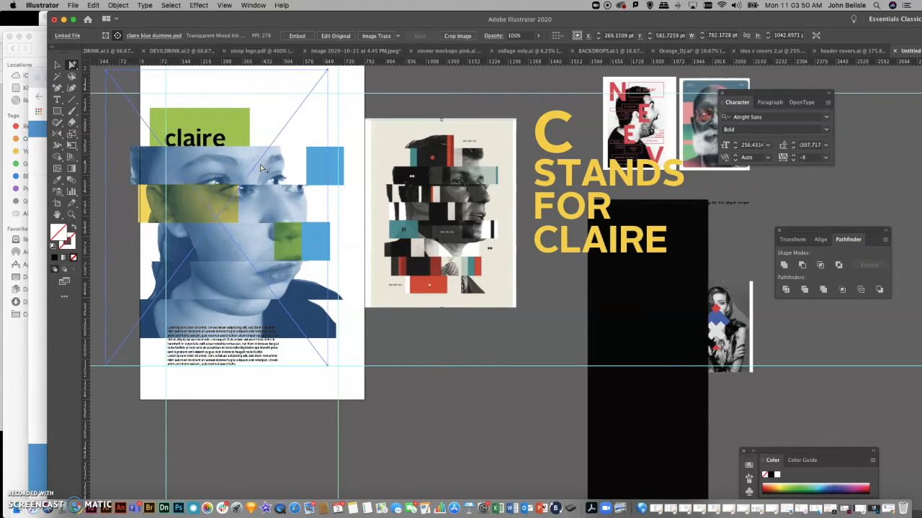
click(419, 84)
Copy the yellow rectangle to the right end of the eye strip and narrow it to about 181 pt, ending at the artboard edge
click(200, 203)
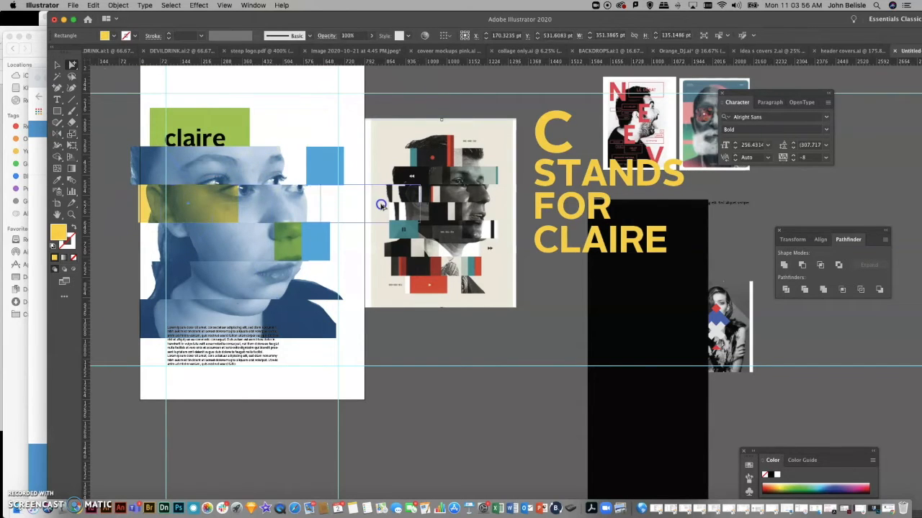
drag(373, 206, 374, 206)
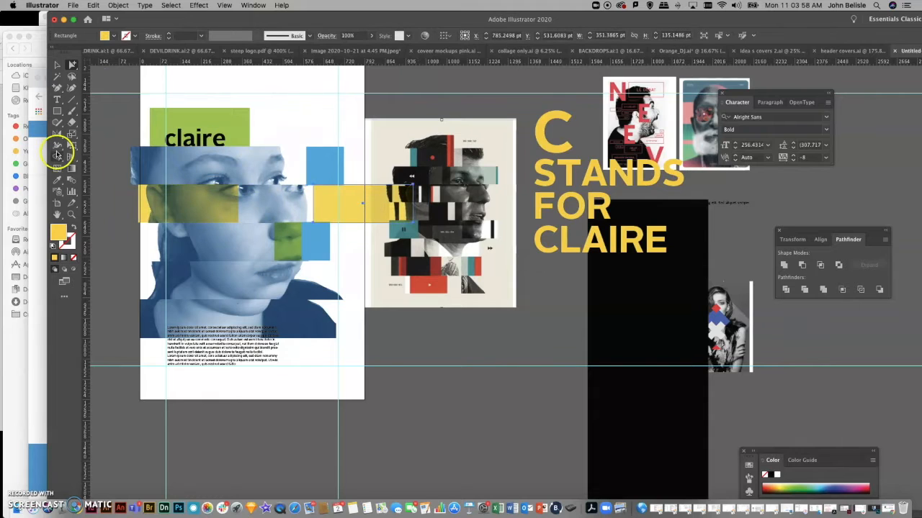
click(72, 146)
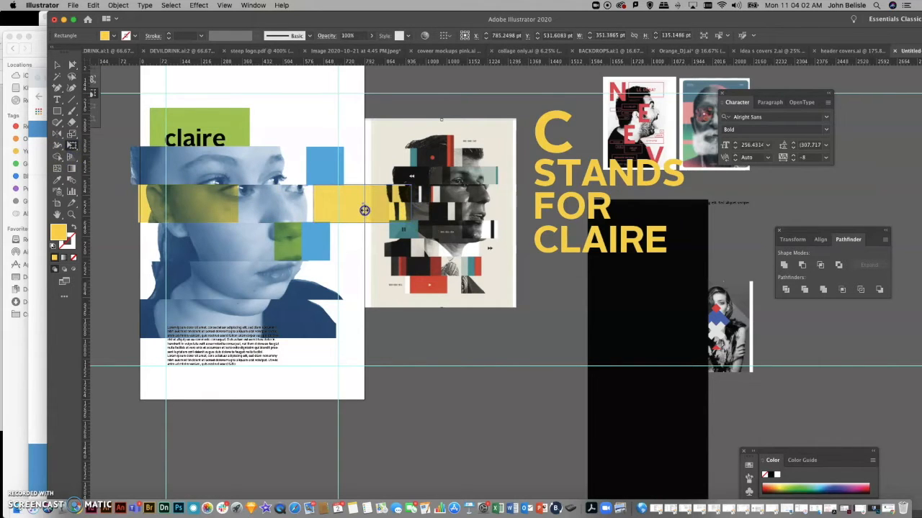
drag(364, 210, 365, 210)
Copy the blue block to the left end of the nose strip and narrow it to about 41 pt from the margin guide
click(73, 64)
click(321, 245)
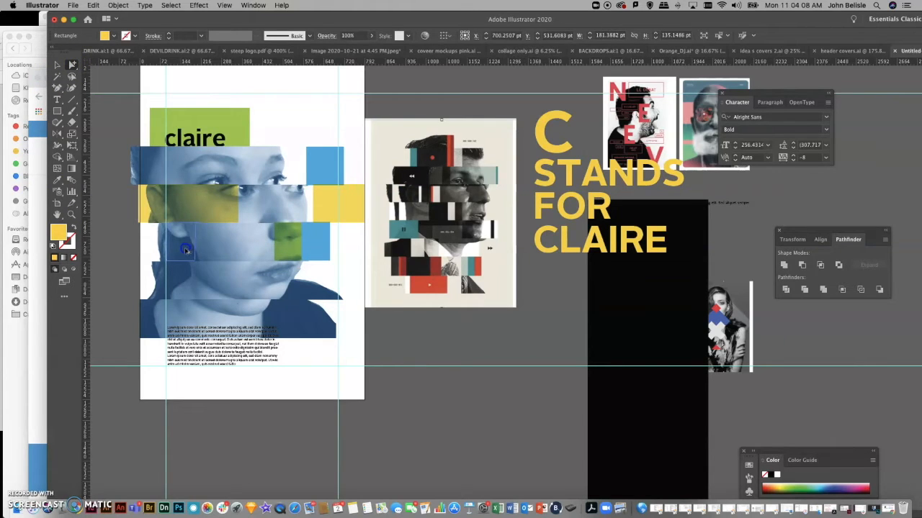
click(72, 145)
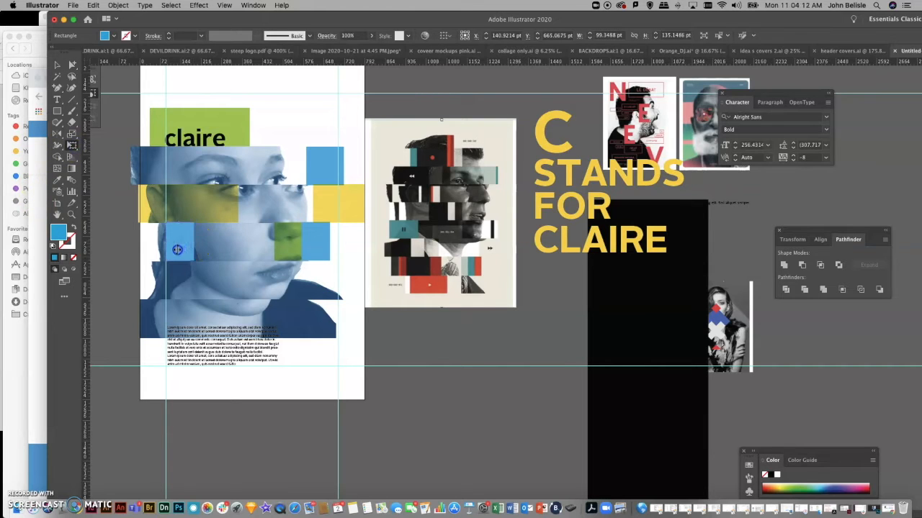
click(72, 64)
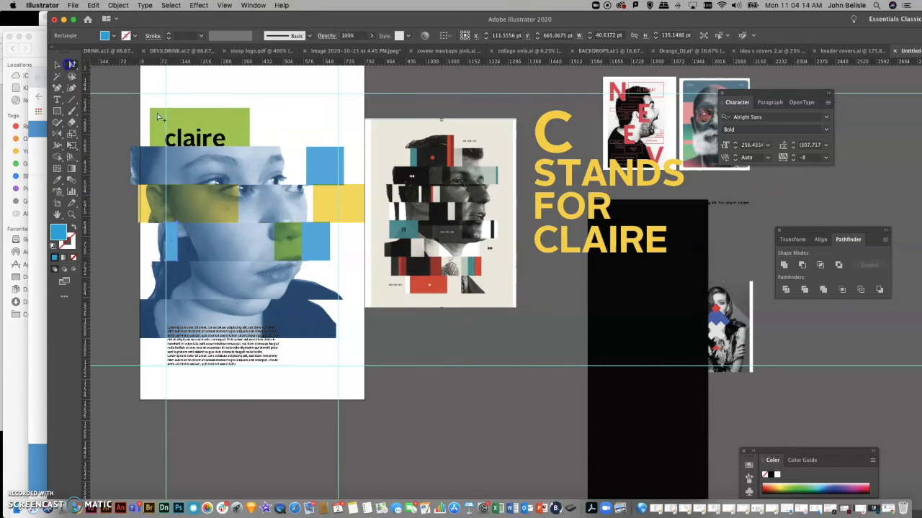
Move the sliced-face reference poster down and lower the body text beneath the bottom face strip
drag(423, 216, 422, 284)
click(469, 415)
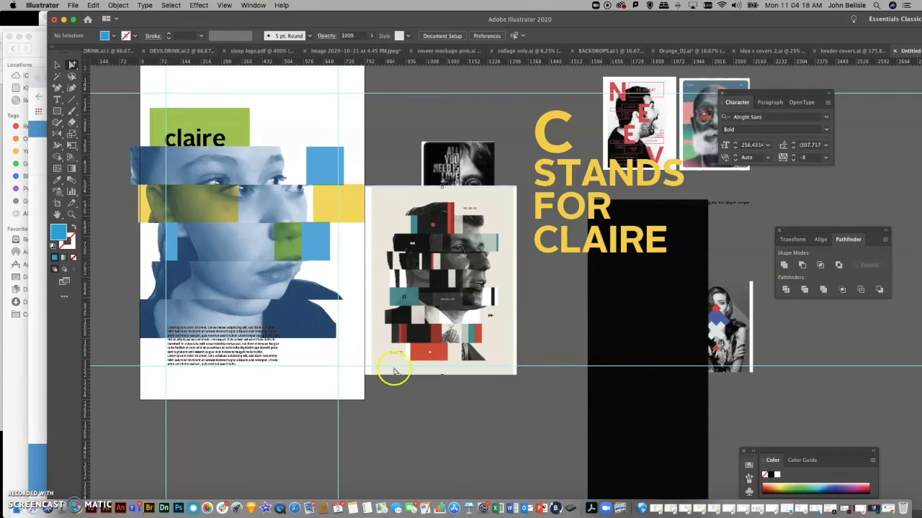
drag(220, 357, 221, 380)
Move the green rectangle from behind the heading to the poster's upper right, and copy the small green block onto the bottom face strip
drag(217, 140, 350, 113)
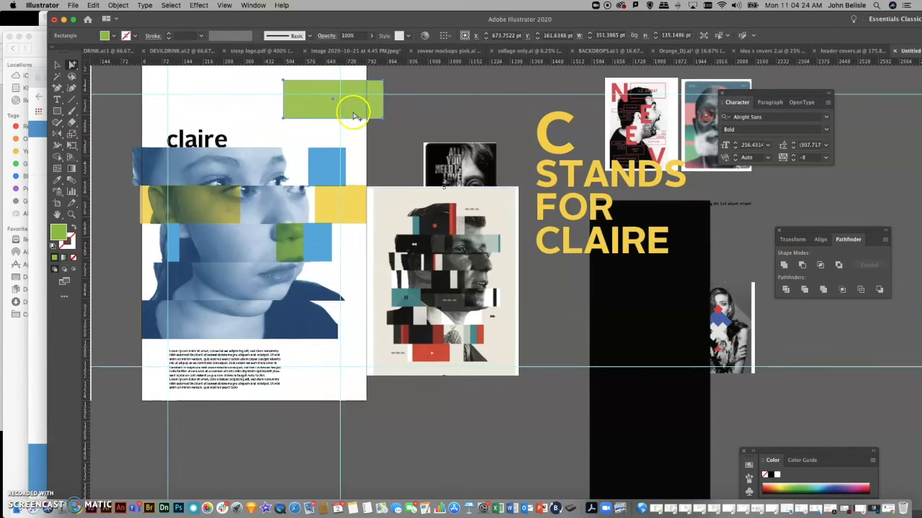
scroll(353, 113, up, 2)
scroll(353, 113, left, 2)
click(335, 278)
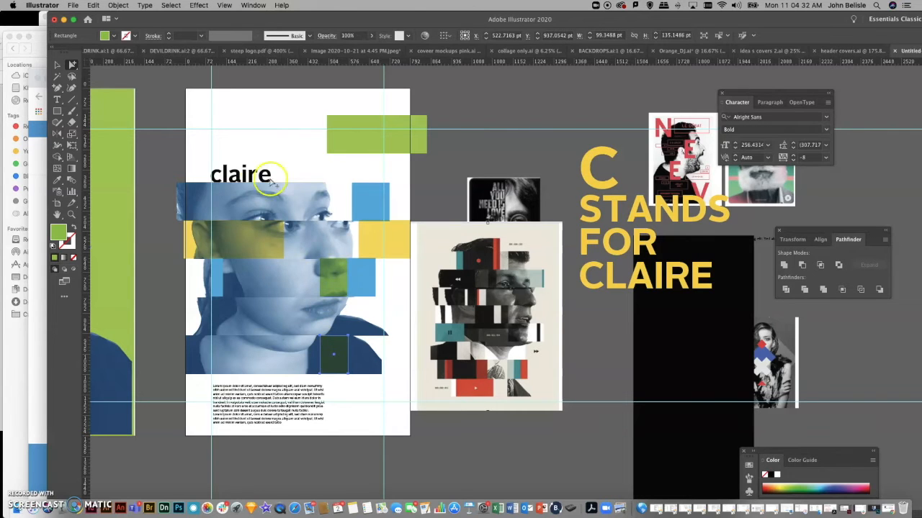
Raise the heading to the top of the white poster and move the wide green rectangle off the artboard
drag(248, 173, 252, 117)
drag(350, 146, 520, 137)
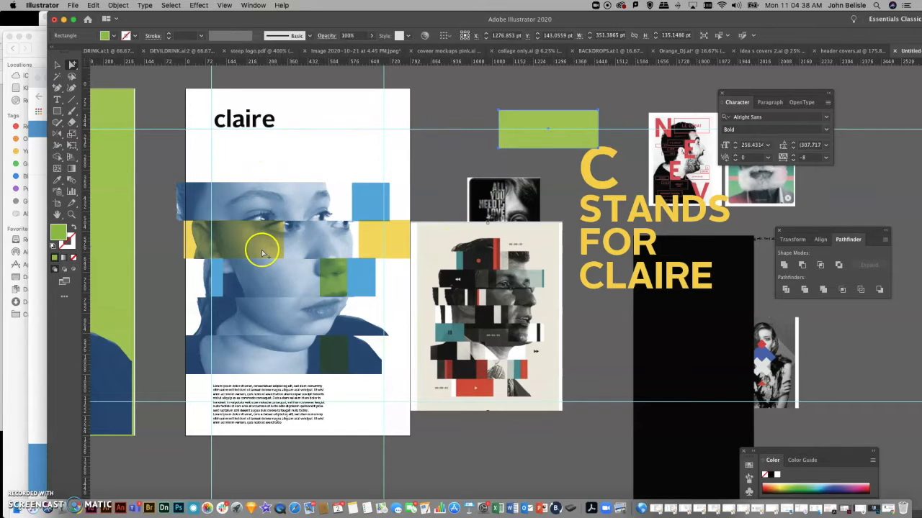
Move the sliced-face reference further down and enlarge the John Lennon reference poster to about 598 pt wide beside the white artboard
drag(498, 257, 541, 366)
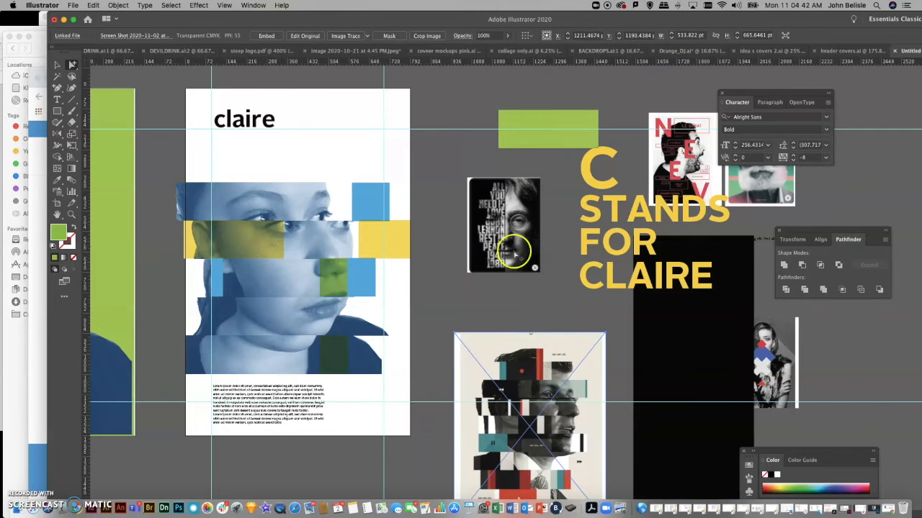
drag(510, 245, 492, 247)
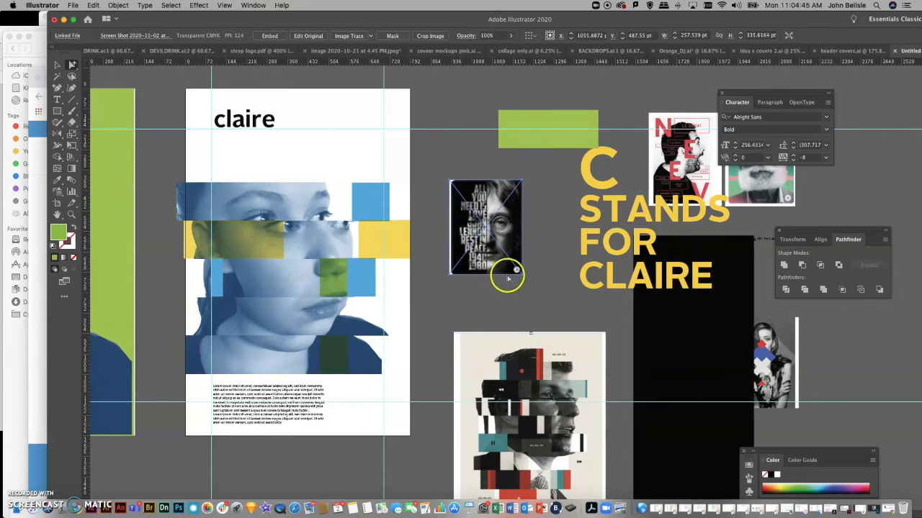
click(72, 145)
drag(447, 274, 354, 391)
drag(444, 291, 521, 237)
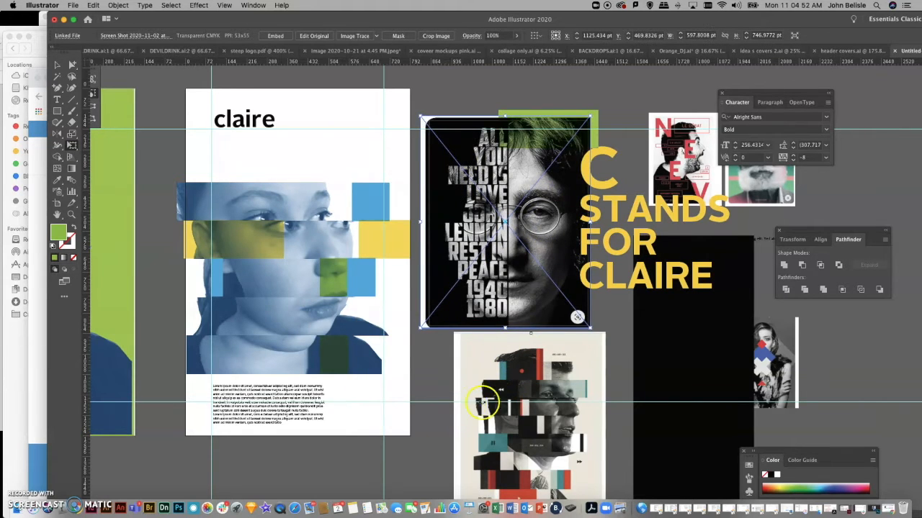
Move the body text block from the white poster onto the face on the green poster
scroll(408, 417, left, 3)
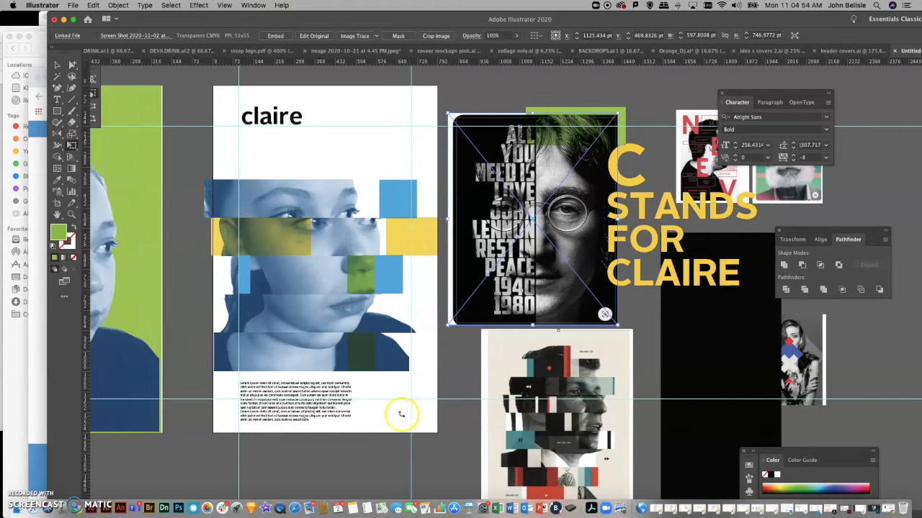
click(72, 63)
scroll(243, 259, left, 1)
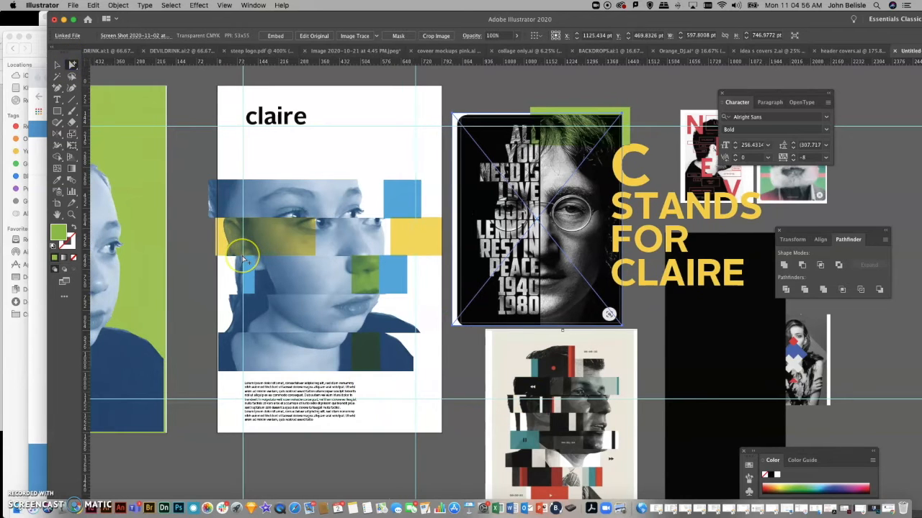
scroll(242, 256, left, 10)
drag(473, 421, 217, 220)
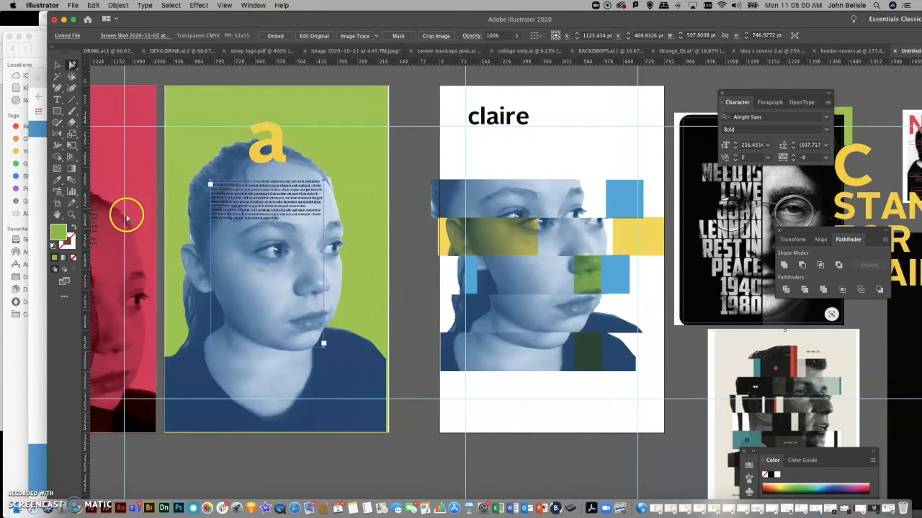
Set the placeholder text on the green poster to 66 pt Myriad Pro Bold
click(59, 100)
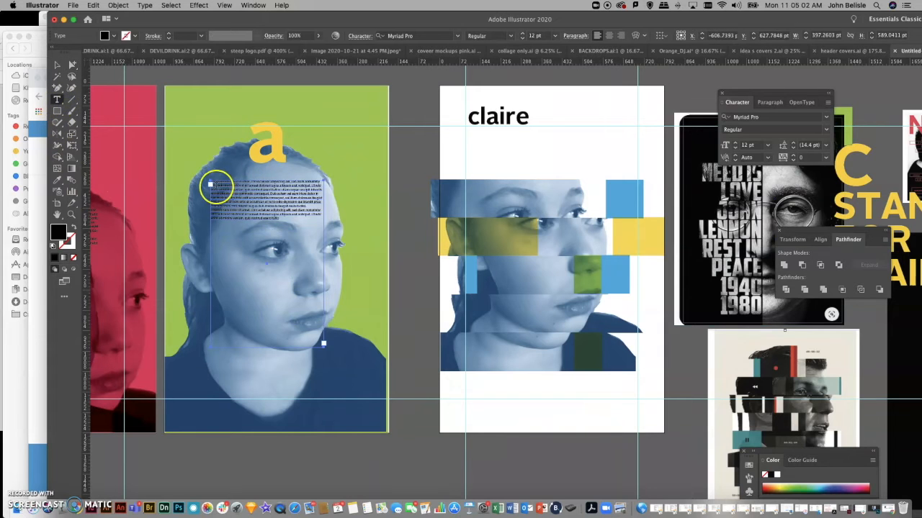
drag(210, 184, 436, 248)
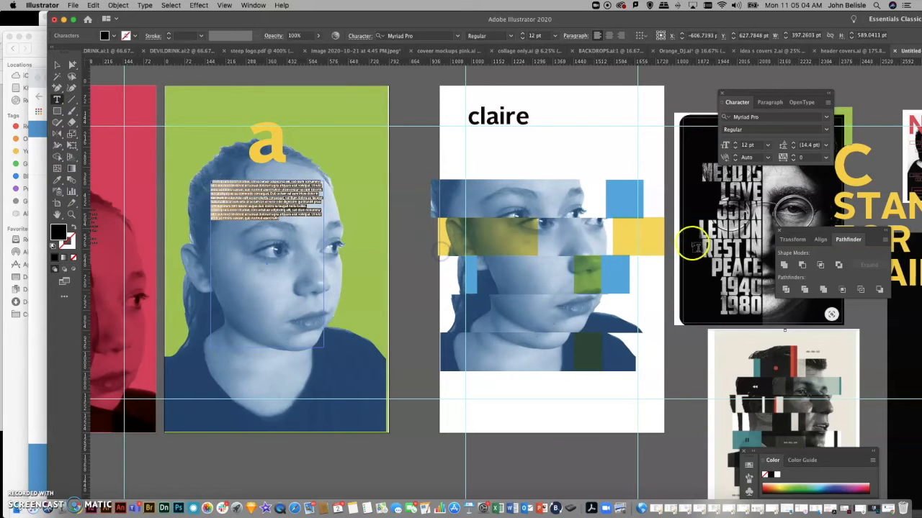
click(755, 146)
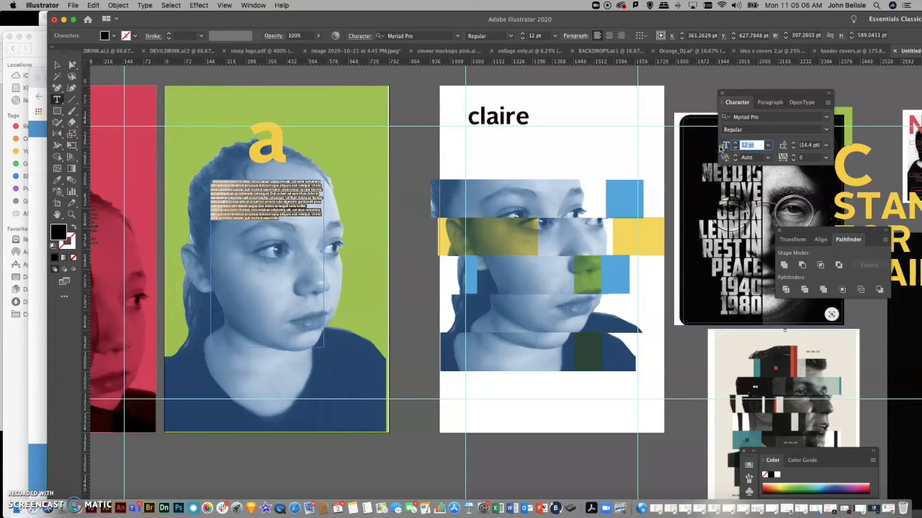
text(66)
key(Return)
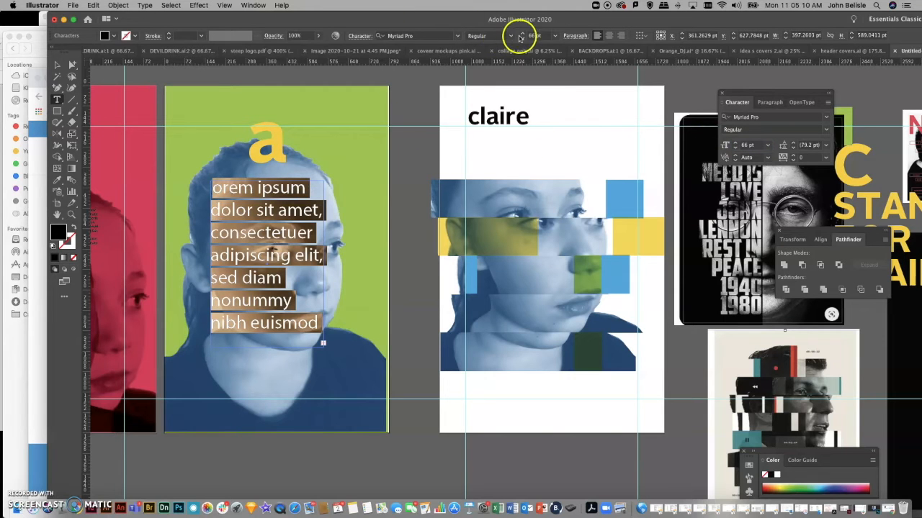
click(510, 36)
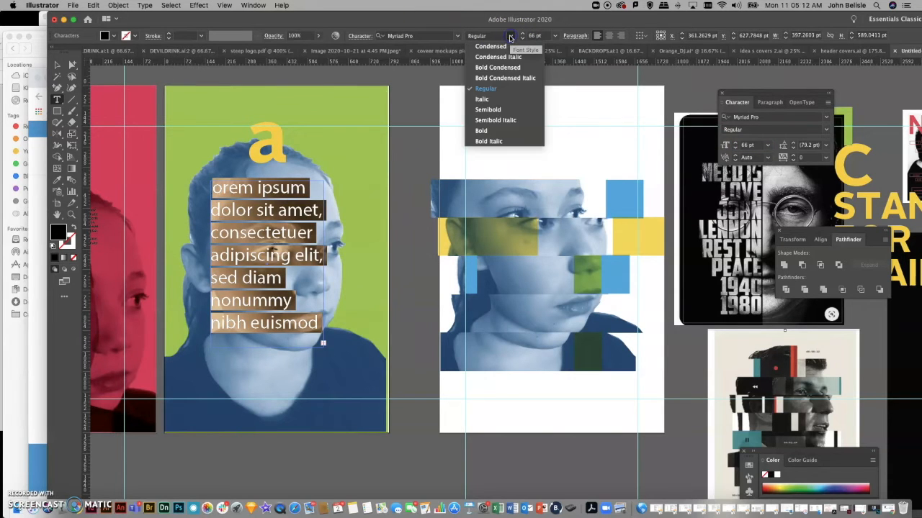
click(497, 134)
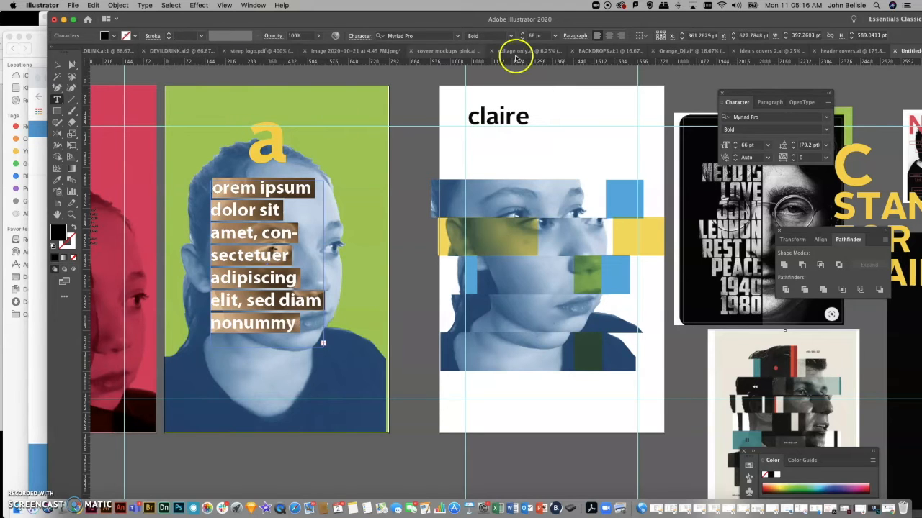
Enlarge the placeholder text on the green poster to 75 pt and set its leading to 72 pt
click(523, 34)
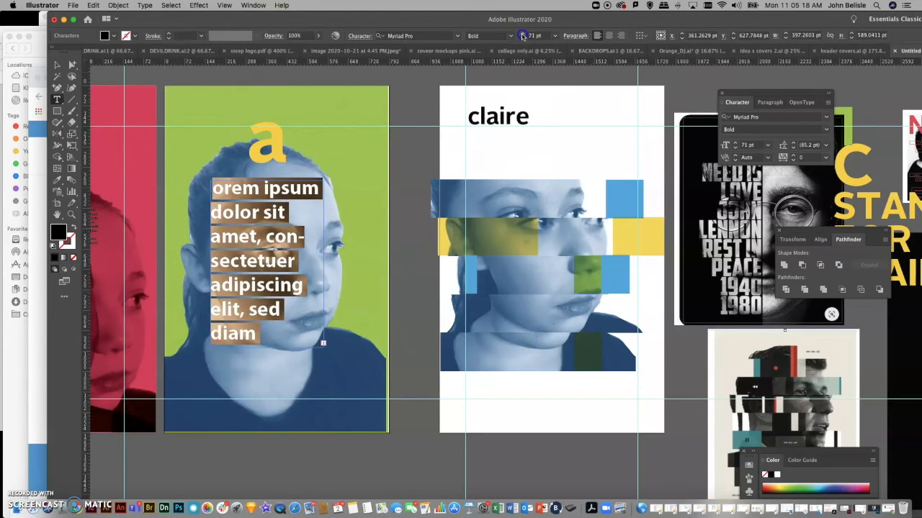
click(792, 148)
click(793, 148)
click(793, 149)
click(792, 148)
click(793, 149)
click(793, 148)
click(792, 148)
click(793, 148)
click(793, 148)
click(793, 149)
click(793, 148)
click(793, 148)
click(793, 148)
click(793, 148)
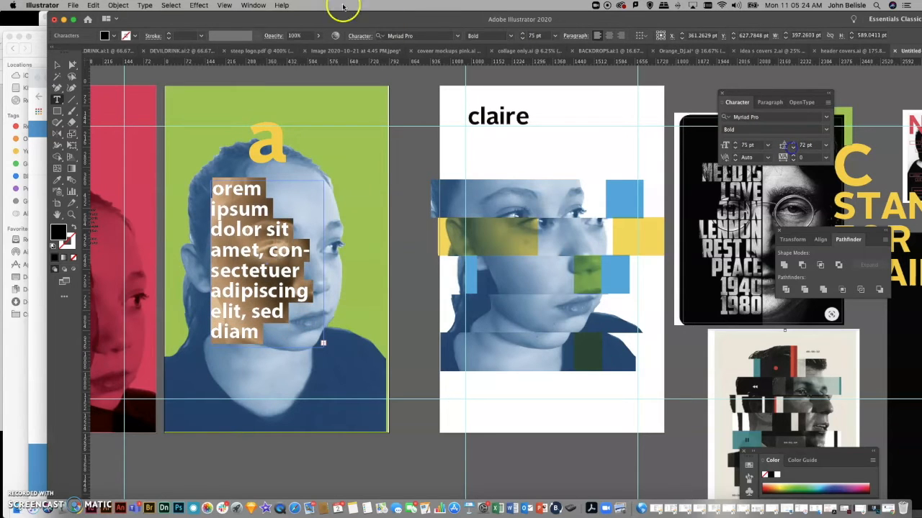
Convert the placeholder text on the green poster to uppercase and tighten its leading to 55 pt
click(147, 6)
mouse_move(160, 144)
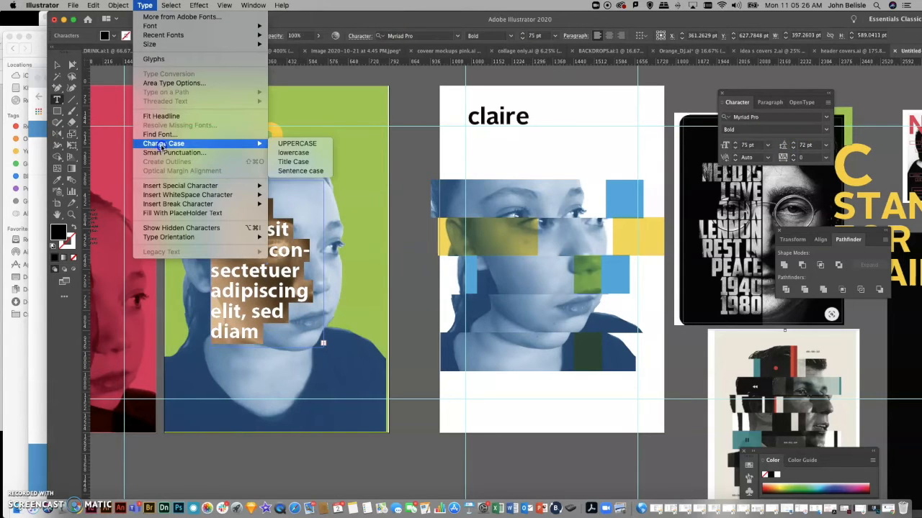
click(311, 144)
click(792, 149)
click(793, 148)
click(793, 148)
click(792, 149)
click(793, 148)
click(792, 149)
click(792, 148)
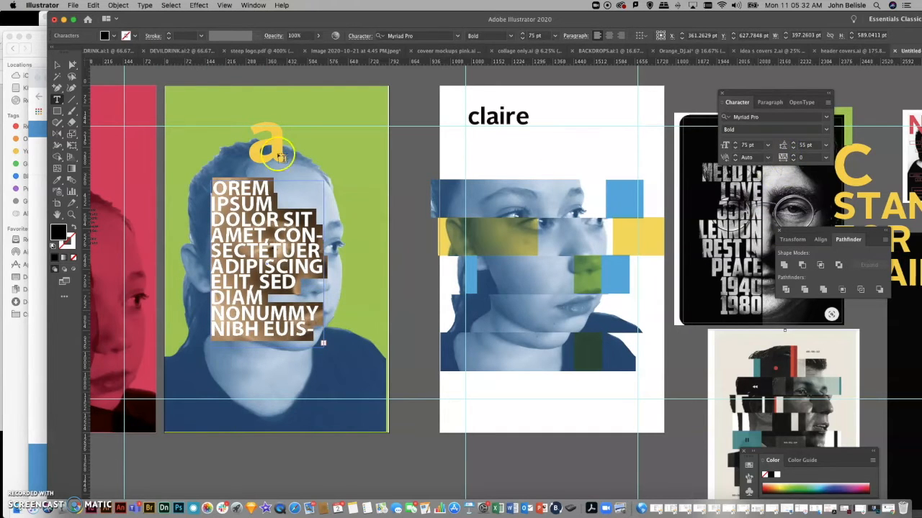
Bring the tall black rectangle from beside the reference posters over the left half of the green poster
click(72, 64)
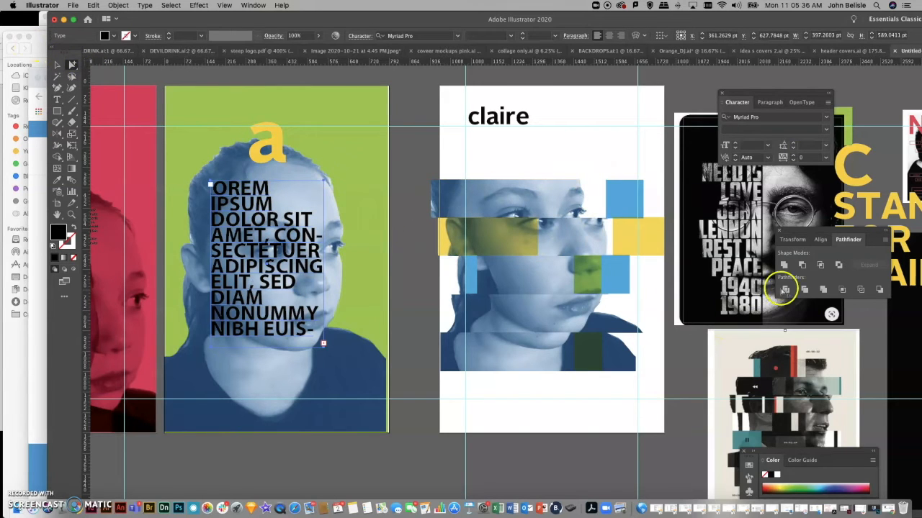
click(885, 353)
drag(884, 354, 514, 269)
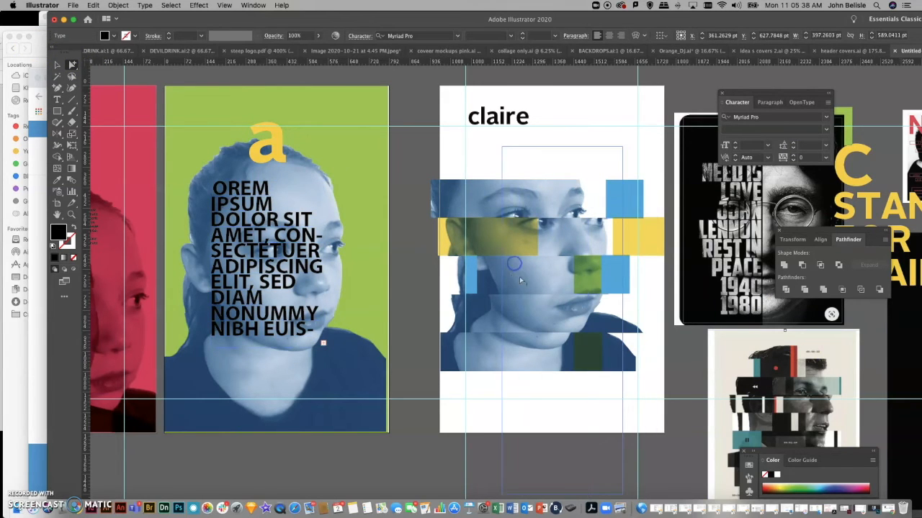
drag(568, 172, 231, 102)
Colour the placeholder text white by sampling the white poster and move it onto the black rectangle
click(314, 267)
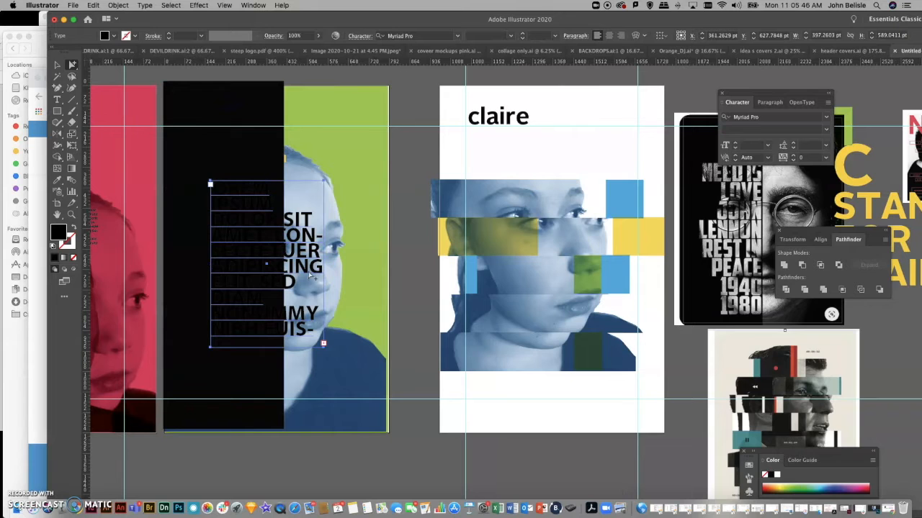
click(58, 180)
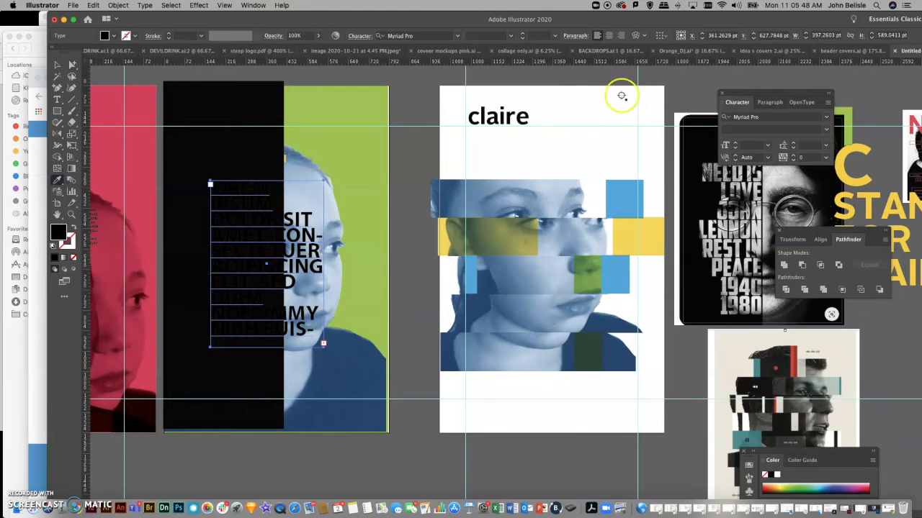
click(610, 103)
click(72, 65)
drag(260, 204, 212, 205)
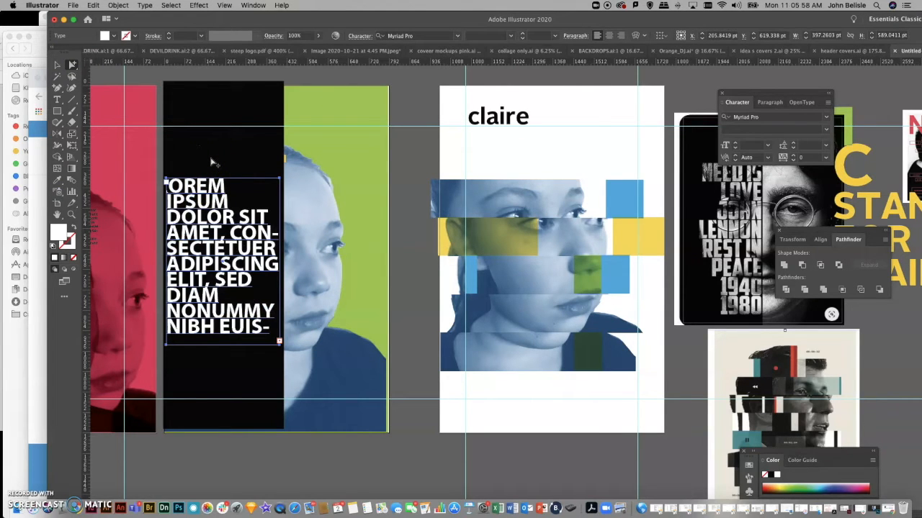
Try Effra Heavy as the typeface of the white placeholder text
click(721, 118)
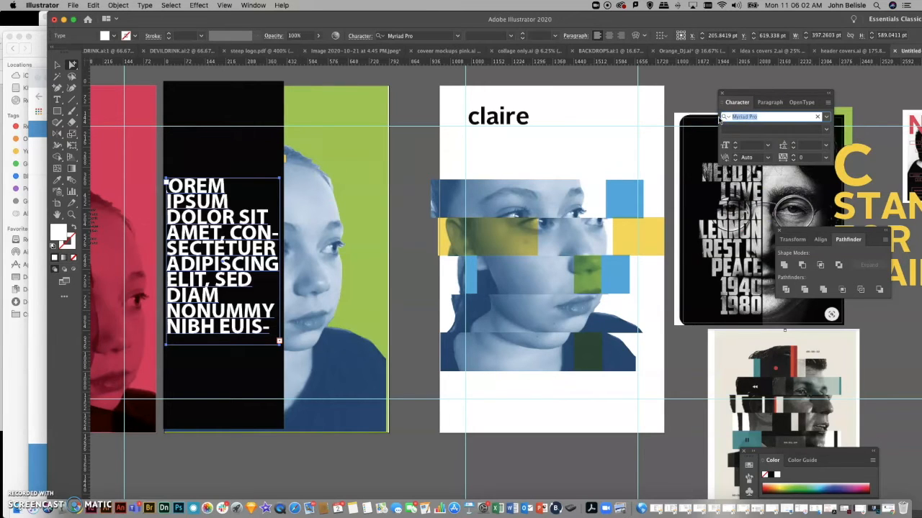
text(EFFRA)
click(717, 242)
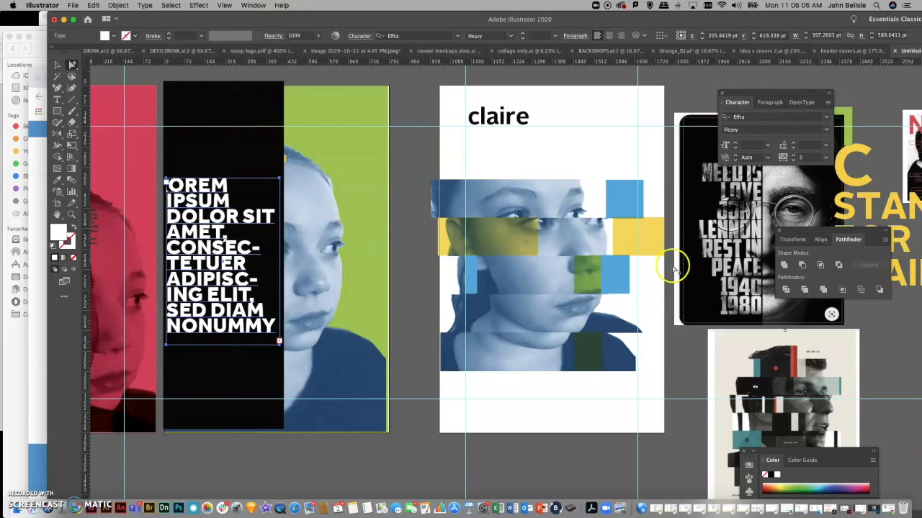
Change the white placeholder text's font to Helvetica Now Display XBlack
drag(756, 119, 707, 114)
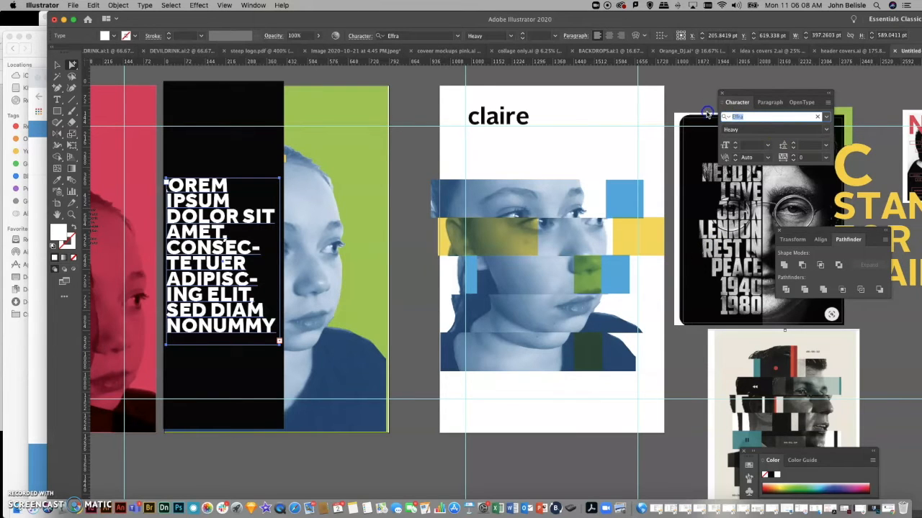
text(HEL)
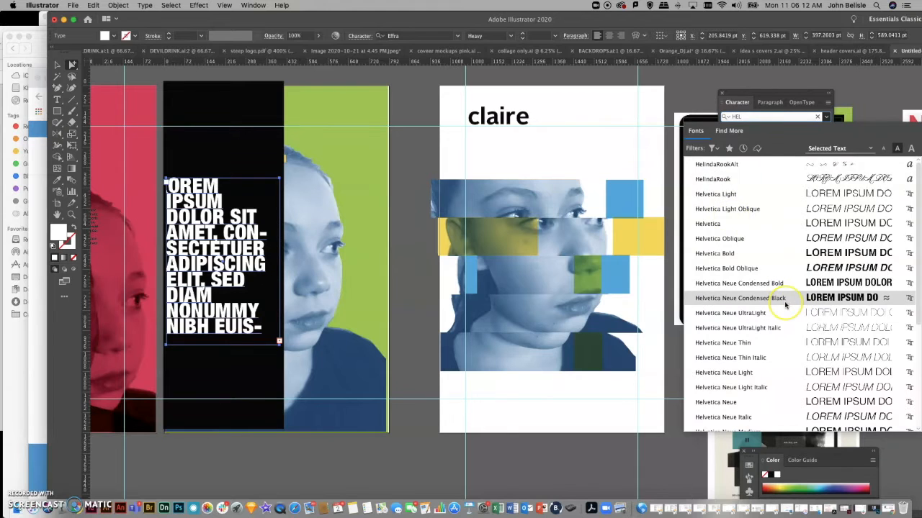
scroll(786, 306, down, 5)
click(769, 322)
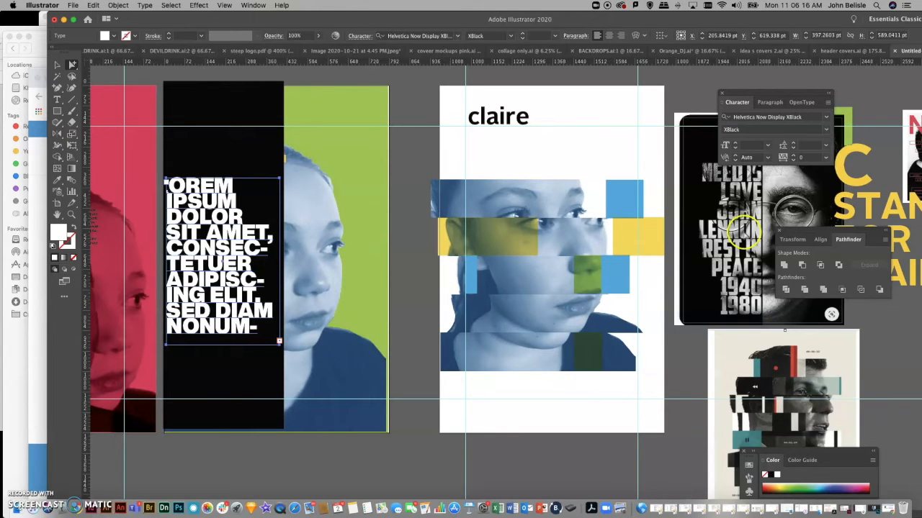
click(323, 76)
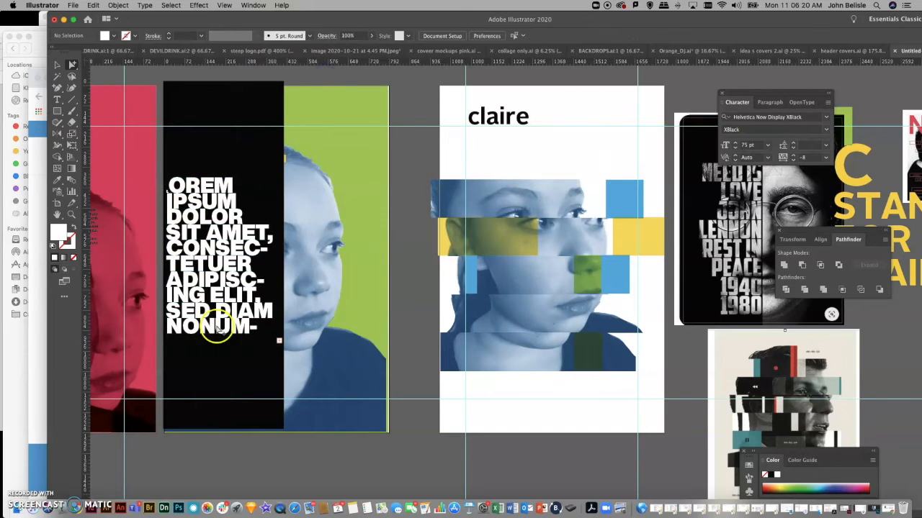
Convert the white placeholder text on the black rectangle to outlines
click(187, 228)
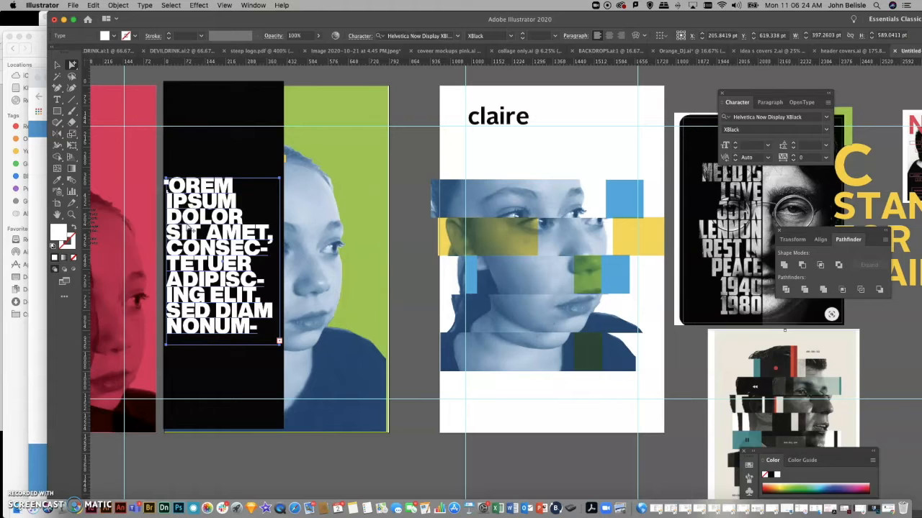
click(145, 5)
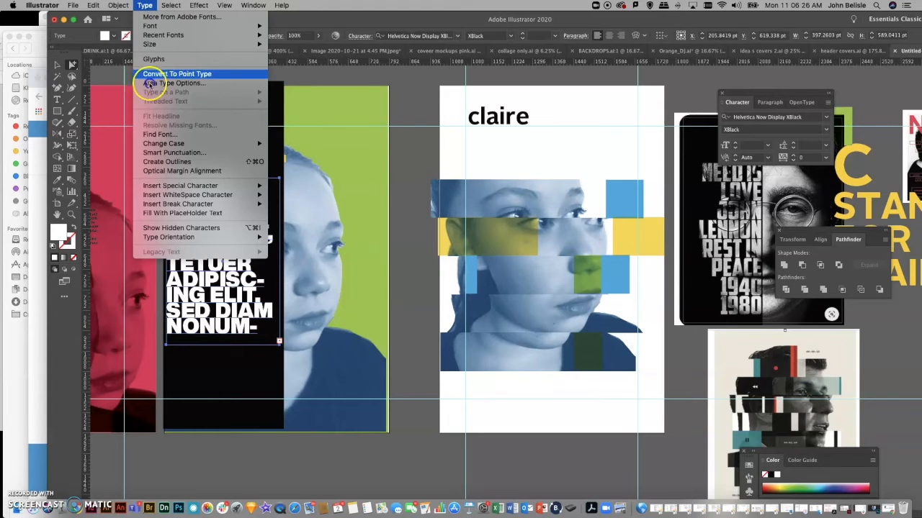
click(167, 161)
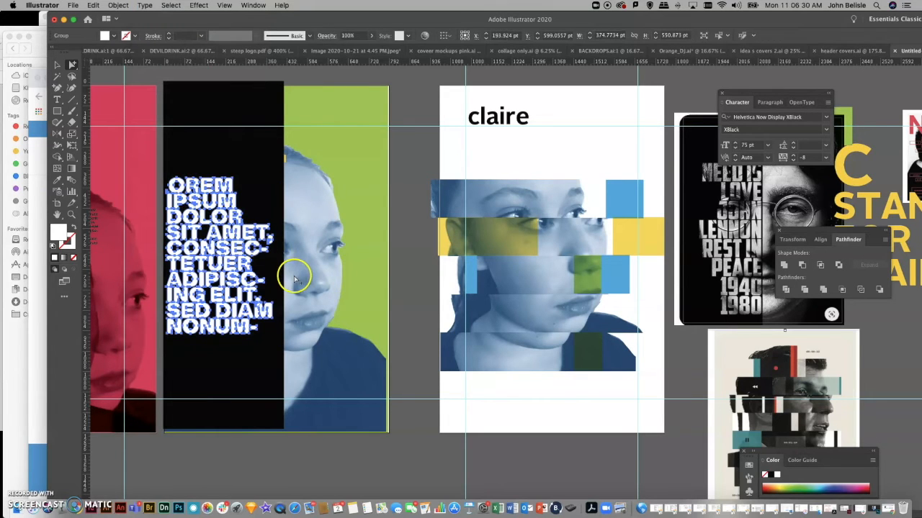
Combine the outlined lettering and the black rectangle with the Merge pathfinder
shift+click(264, 159)
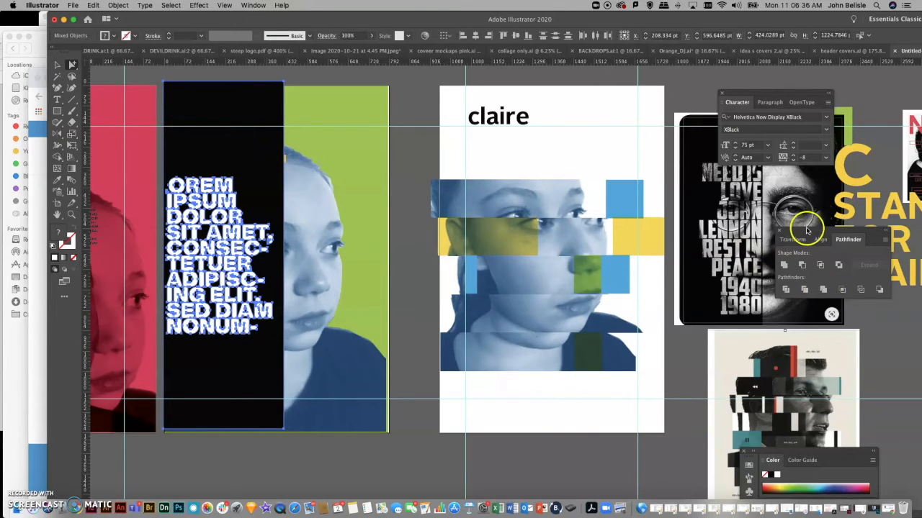
drag(807, 232, 388, 113)
click(404, 171)
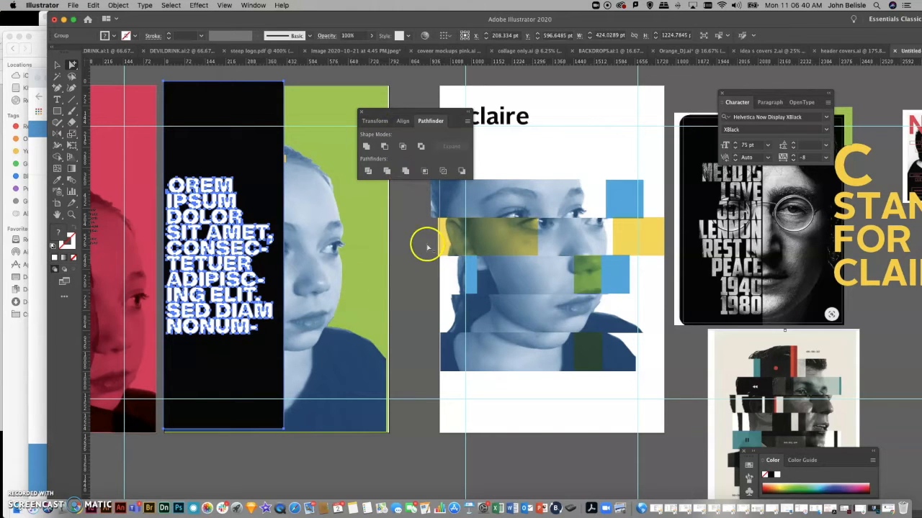
click(422, 241)
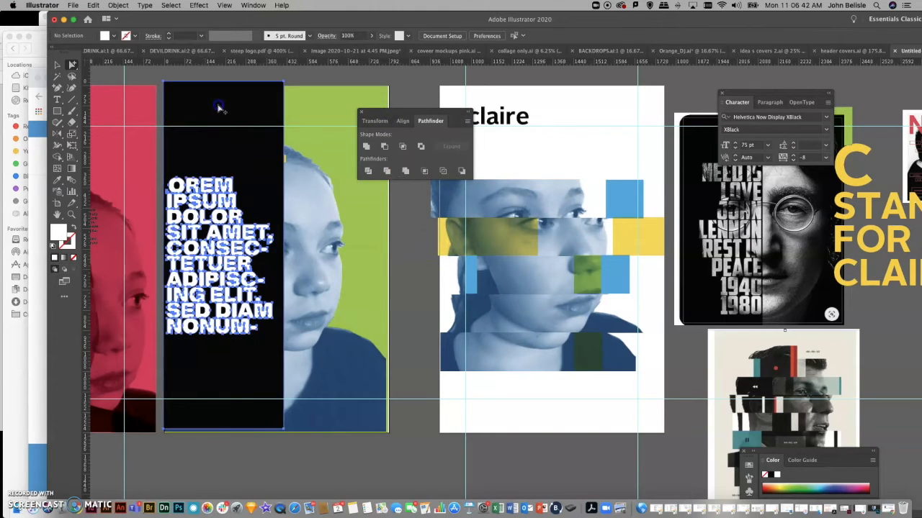
Move the black cut-out panel down and to the right, away from the white lettering
click(247, 123)
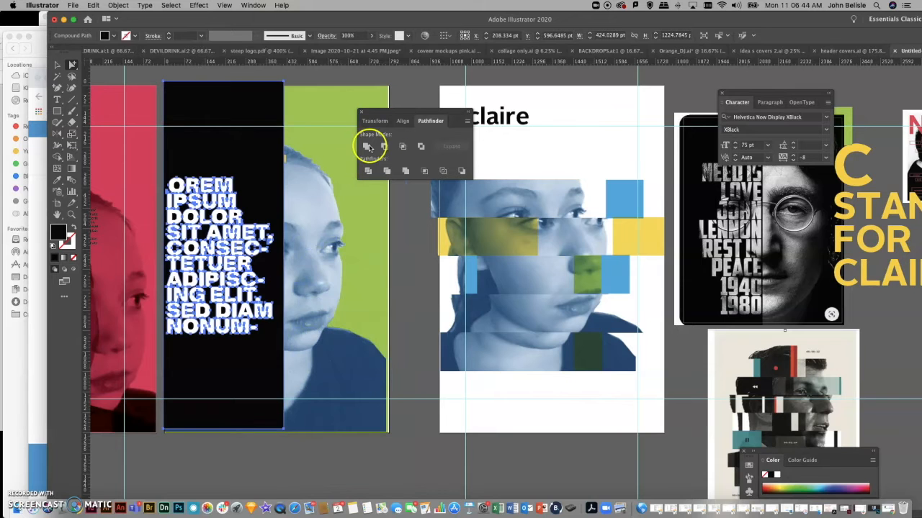
drag(396, 113, 559, 110)
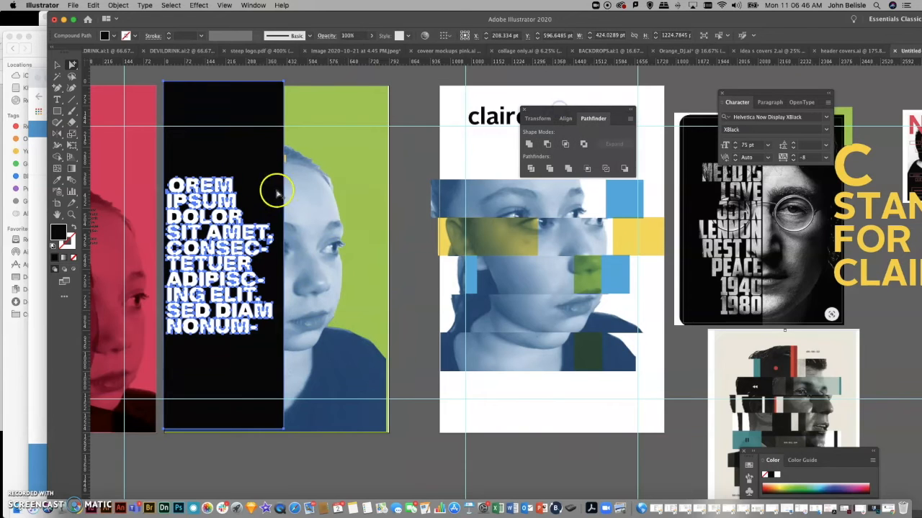
scroll(274, 197, down, 3)
scroll(274, 197, left, 5)
drag(304, 101, 465, 267)
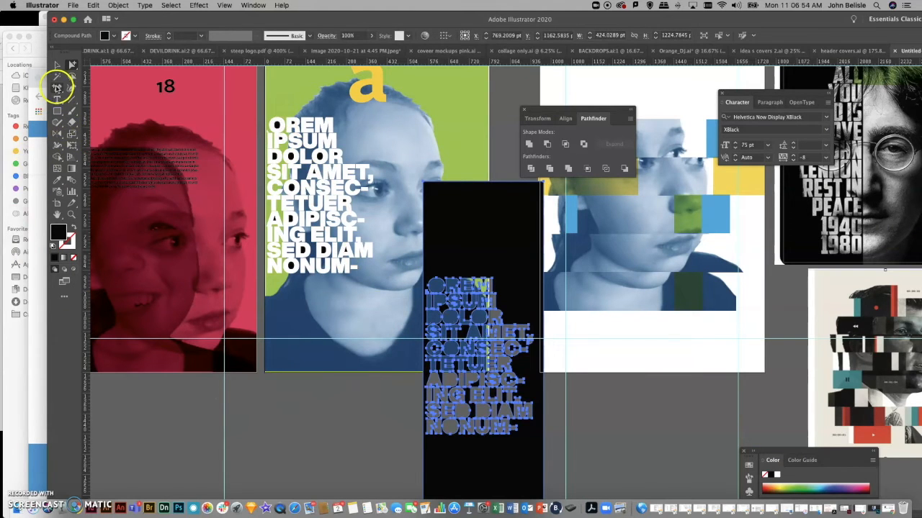
Recolour the black cut-out panel dark blue by sampling the girl's shirt on the white poster
click(59, 180)
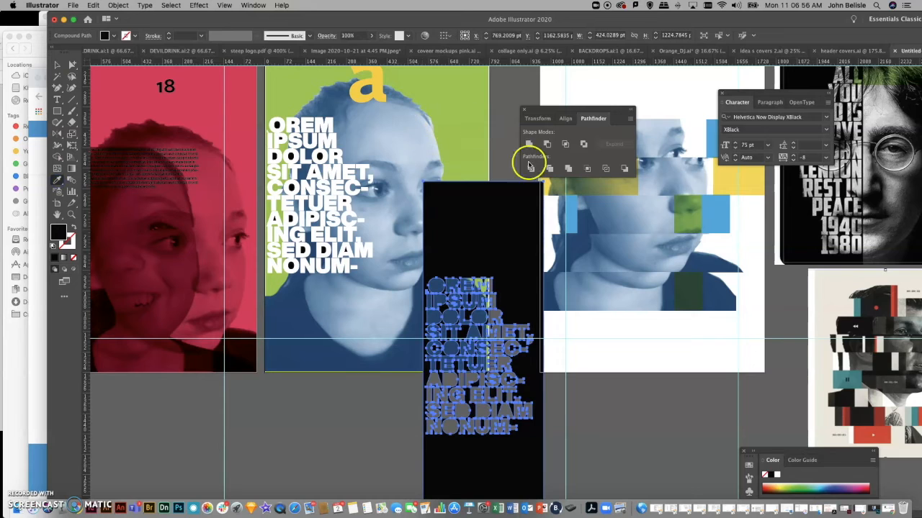
click(714, 299)
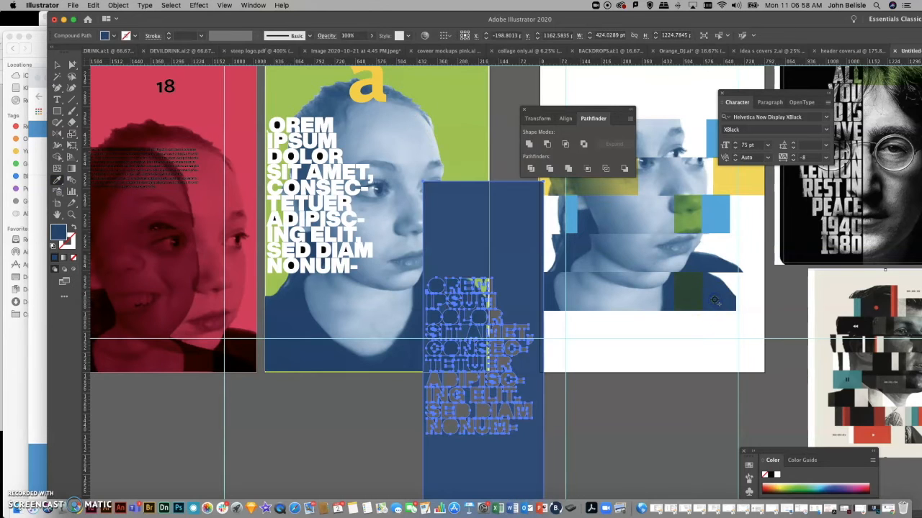
click(72, 64)
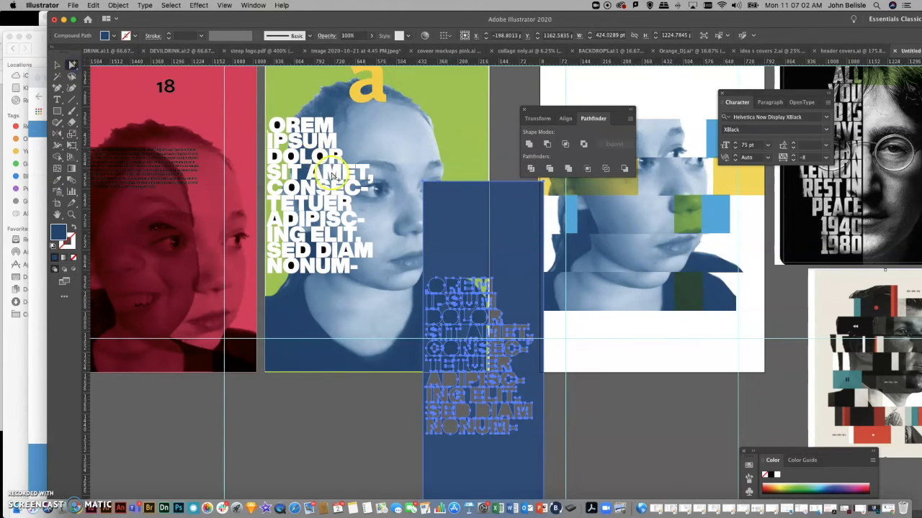
Move the white lettering onto the white poster and place the blue cut-out panel over the left half of the green poster
click(332, 173)
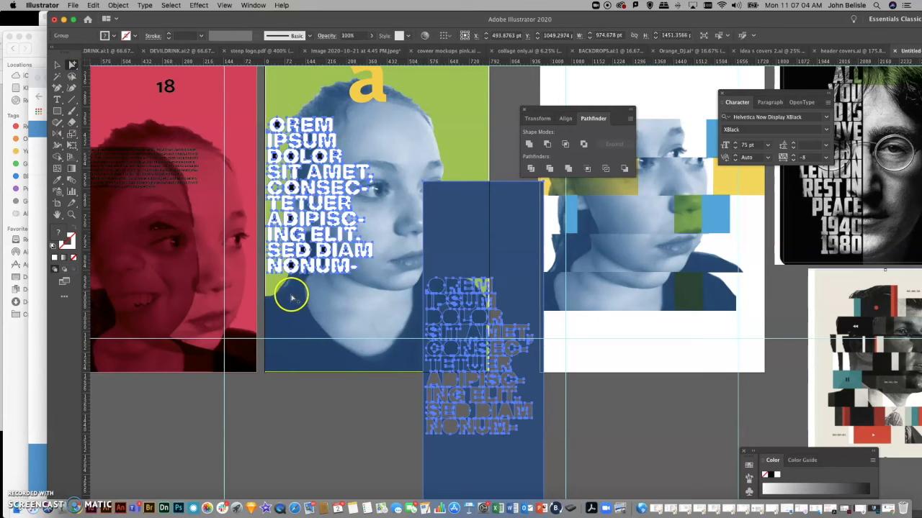
click(294, 405)
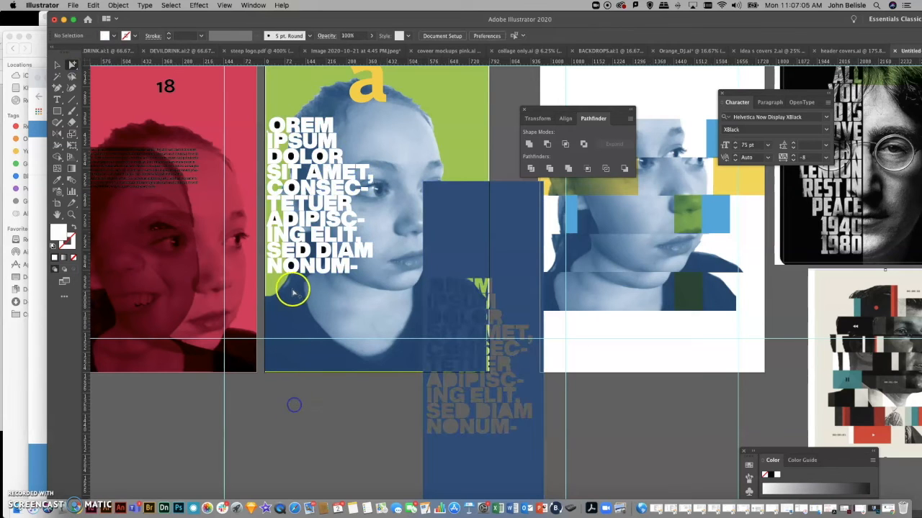
click(303, 248)
drag(304, 252, 327, 254)
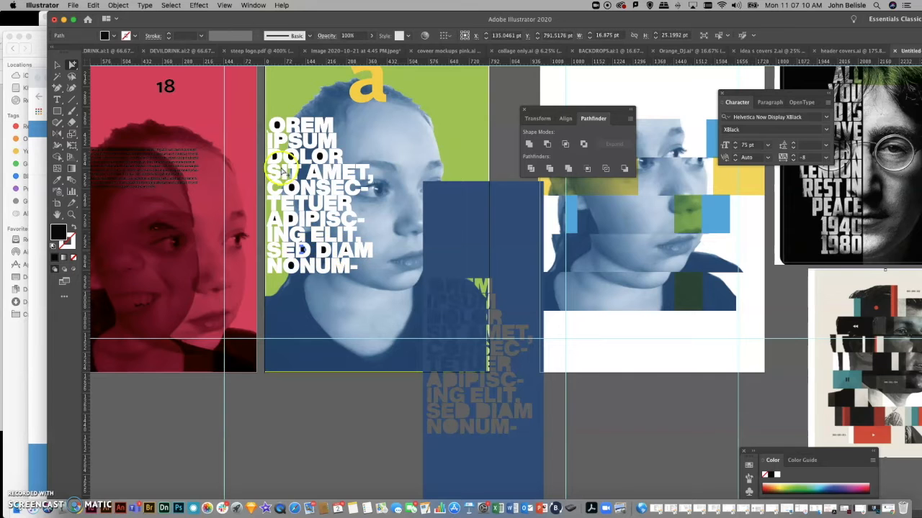
click(308, 126)
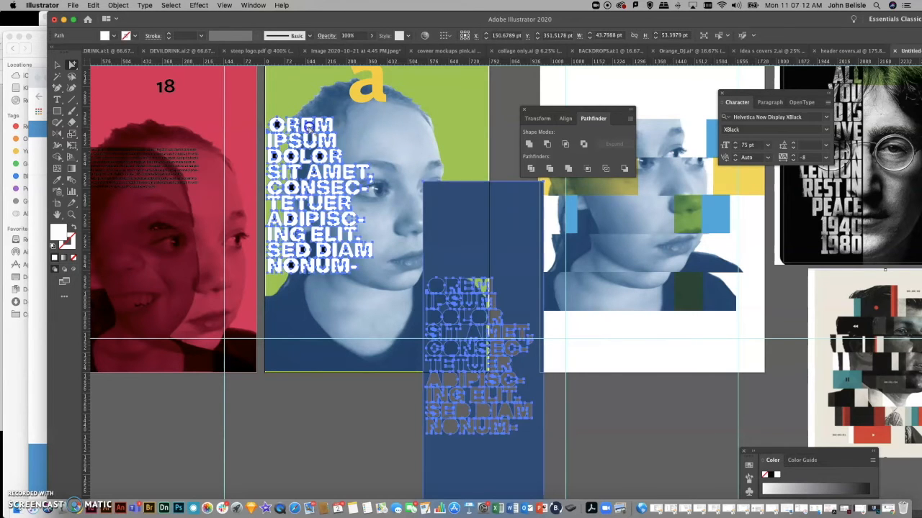
drag(308, 126, 592, 187)
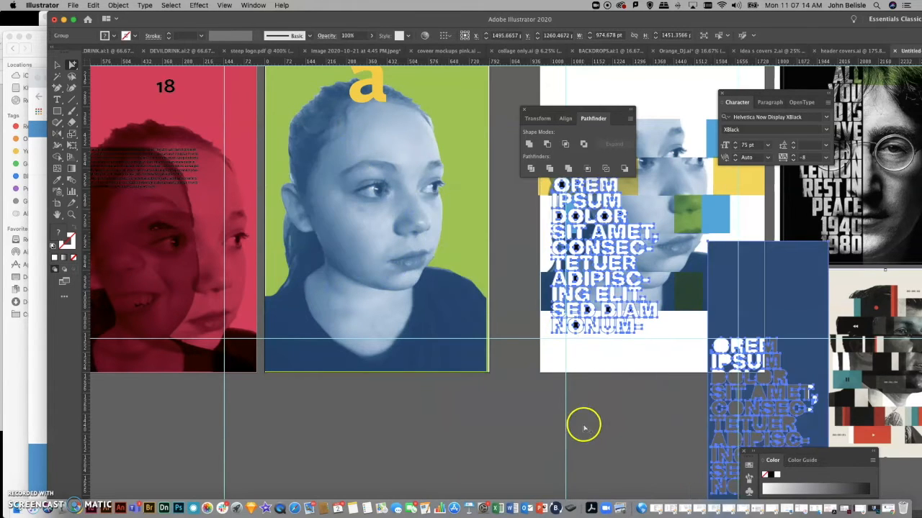
click(584, 426)
drag(778, 312, 338, 102)
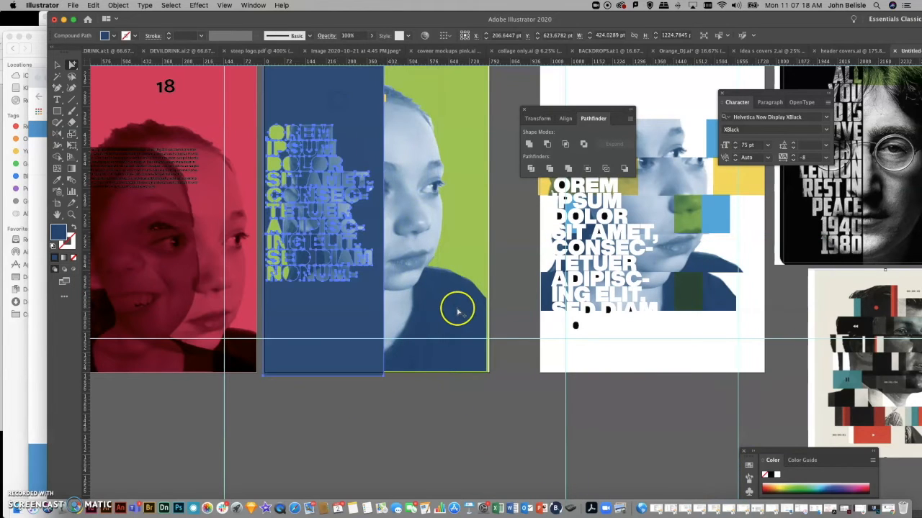
Move the John Lennon reference poster between the green and white posters, beside the blue cut-out lettering
scroll(458, 311, up, 3)
drag(871, 268, 560, 299)
click(535, 447)
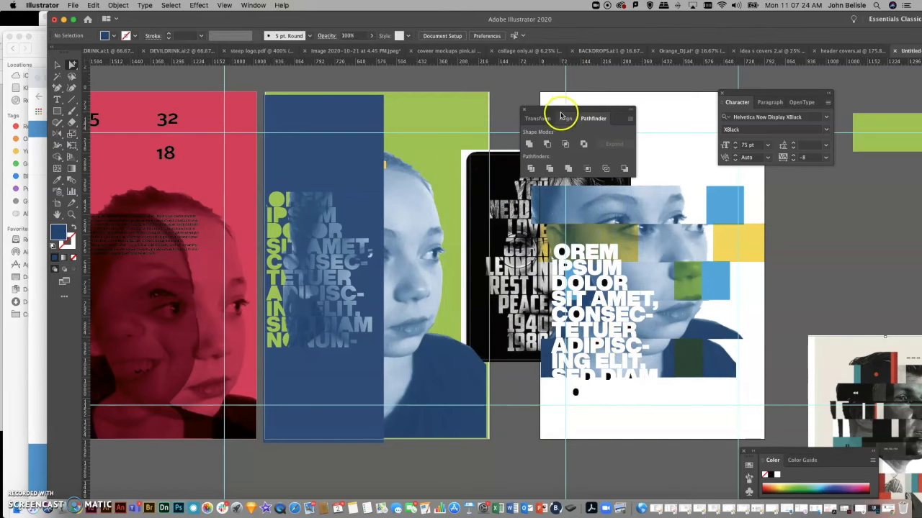
drag(557, 114, 724, 118)
drag(494, 206, 513, 159)
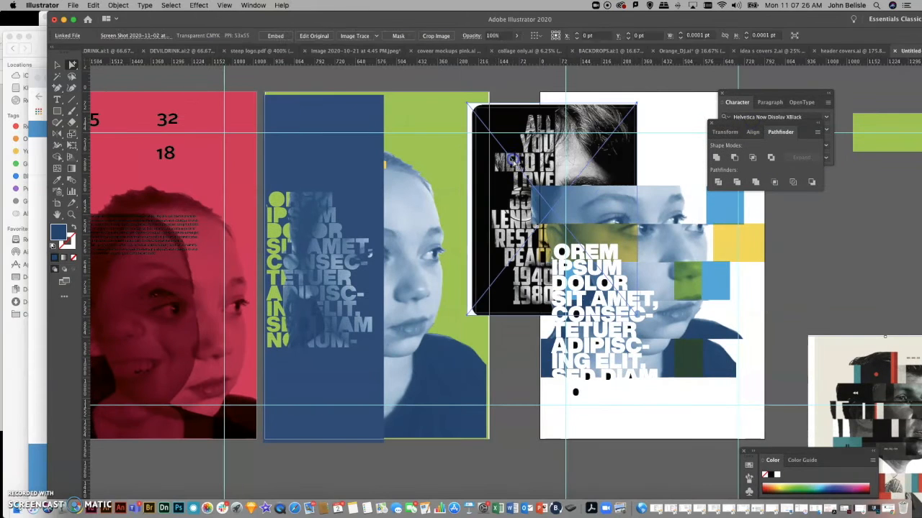
Align the blue cut-out panel with the green poster's top-left corner and recolour it by sampling the poster's green background
click(350, 113)
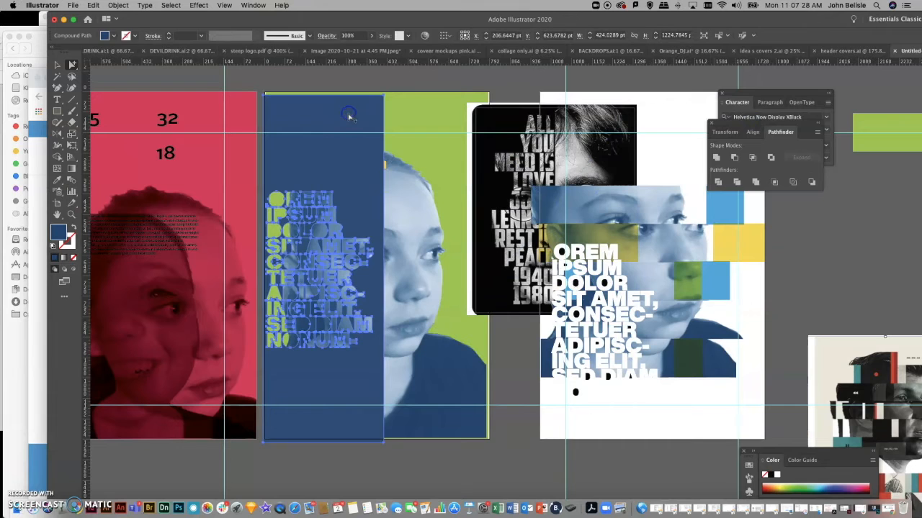
drag(349, 112, 349, 111)
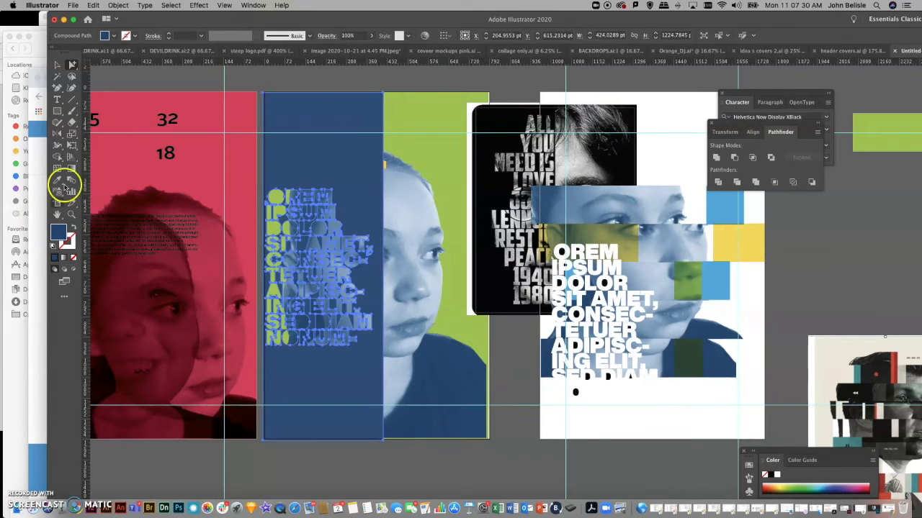
click(439, 118)
click(73, 65)
click(263, 70)
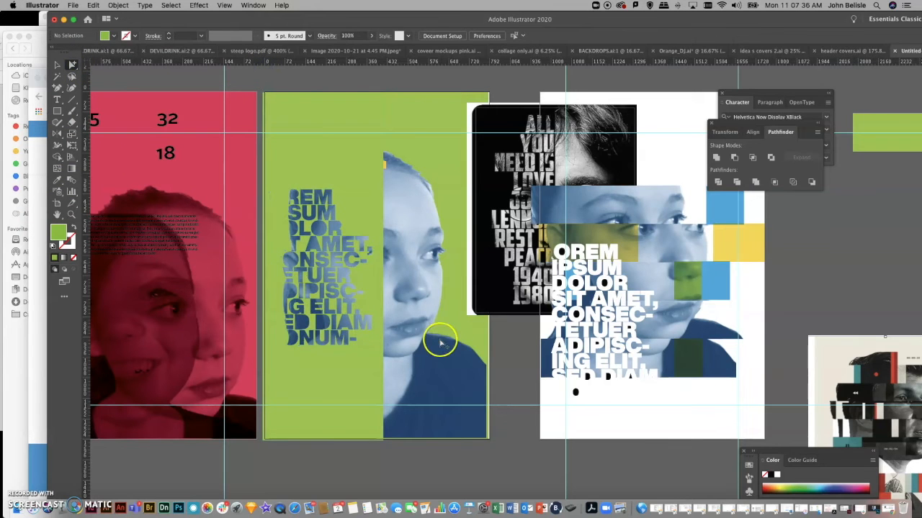
Move the girl's blue portrait slightly to the left behind the cut-out lettering on the green poster
click(445, 331)
drag(445, 331, 425, 332)
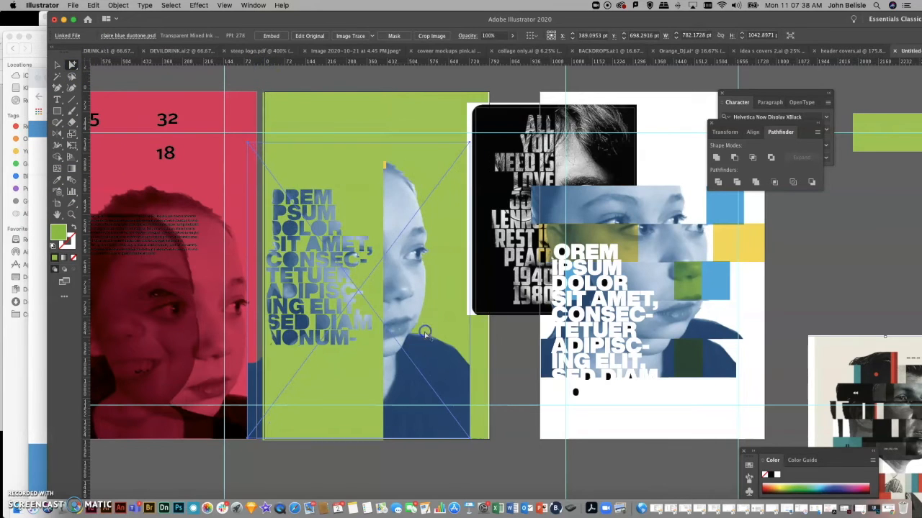
click(530, 466)
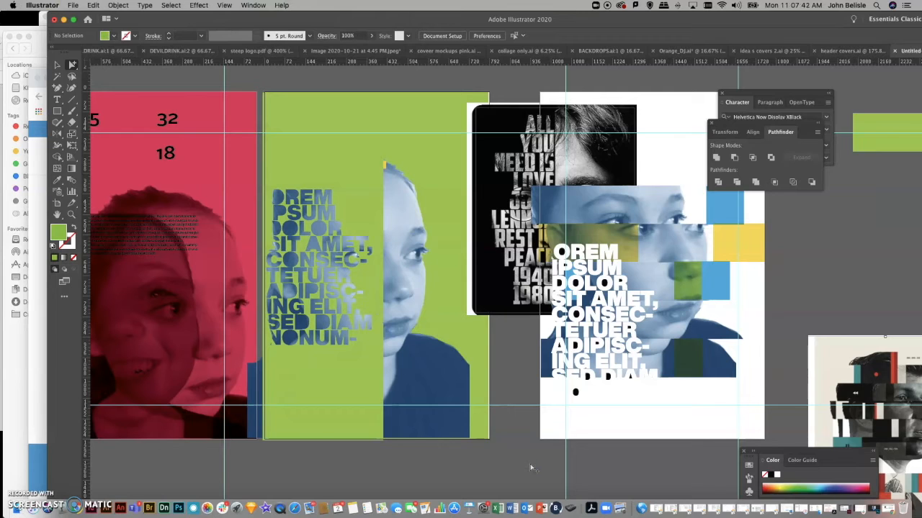
Bring the John Lennon reference to the front and move the cut-out panel with the white lettering off the posters, far right
click(494, 181)
key(super+shift+bracketright)
click(487, 282)
scroll(486, 278, right, 5)
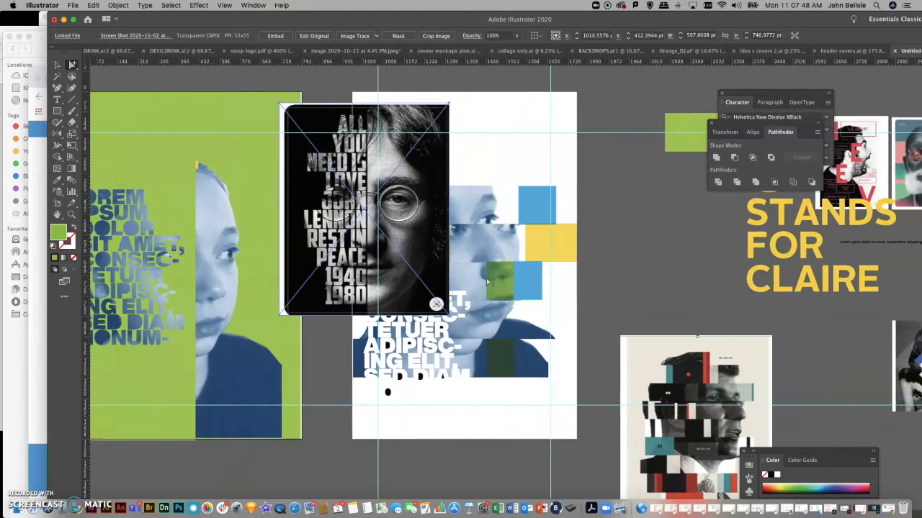
scroll(486, 279, left, 6)
drag(324, 159, 850, 276)
scroll(422, 410, left, 3)
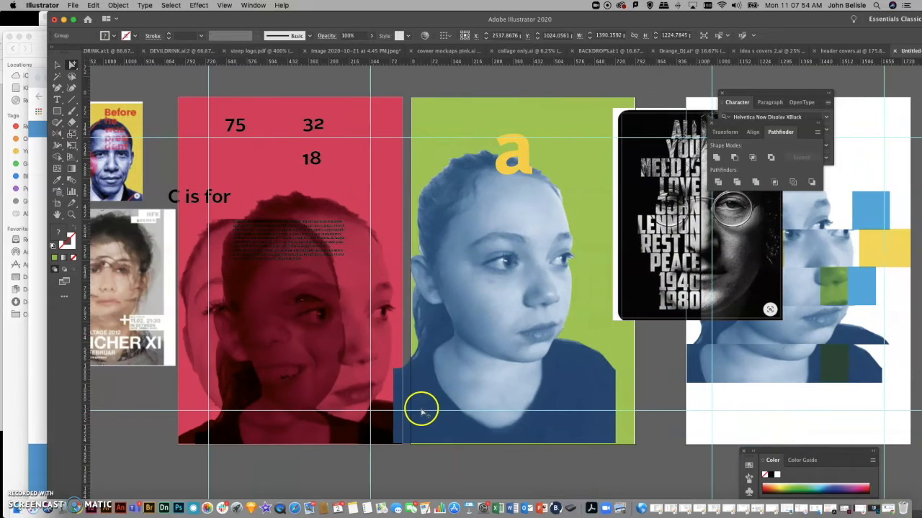
Move the John Lennon reference poster down and to the right, onto the white poster
click(519, 295)
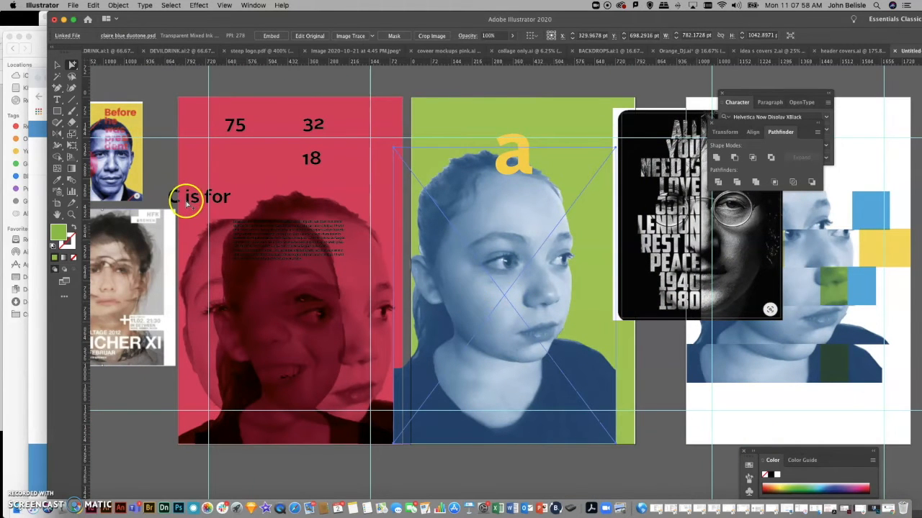
scroll(141, 406, right, 1)
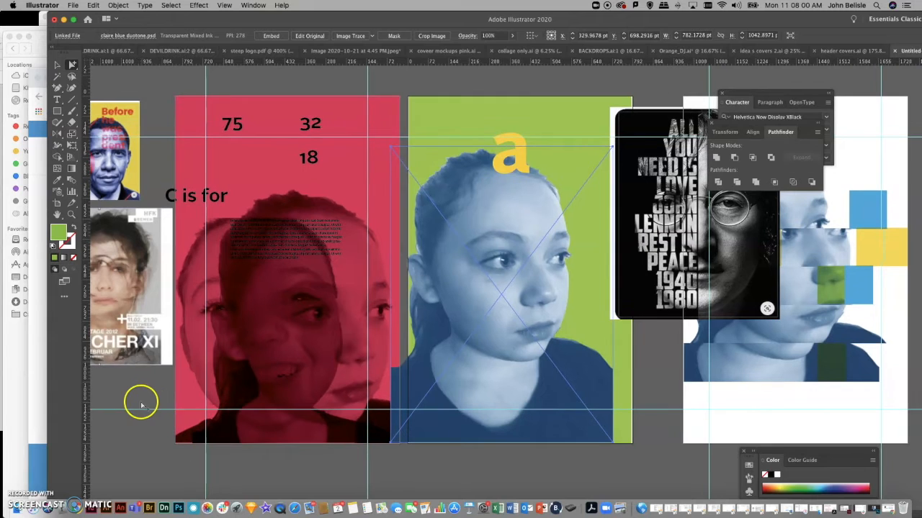
click(720, 301)
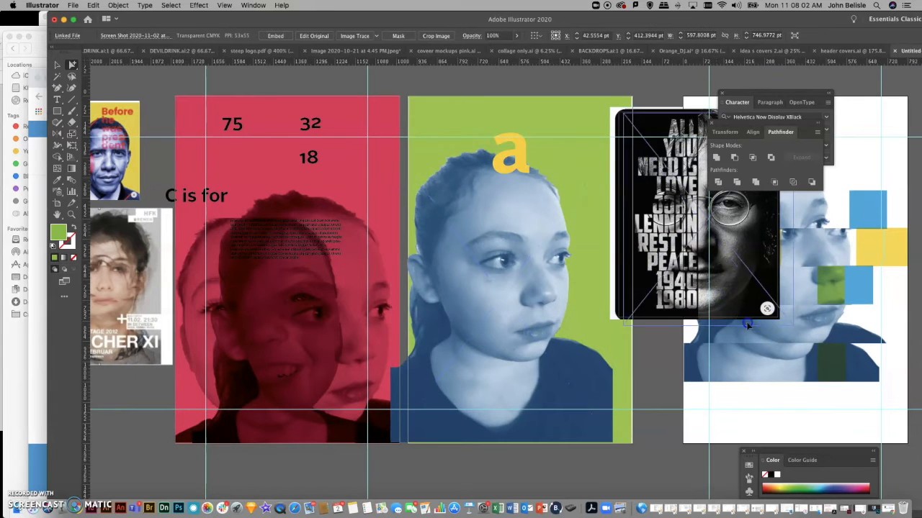
drag(720, 303, 797, 366)
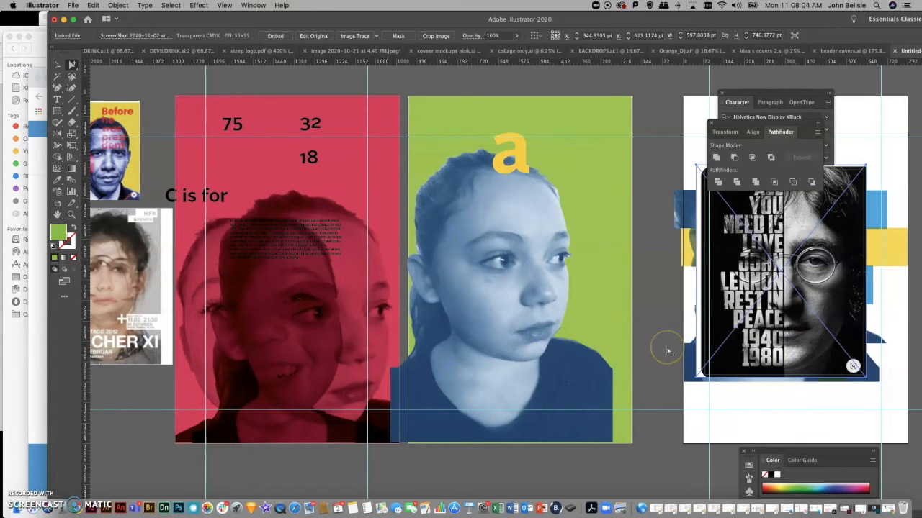
Move the Obama reference poster straight down, below the Speicher XI reference poster
scroll(667, 351, left, 5)
scroll(566, 407, right, 2)
scroll(566, 408, down, 1)
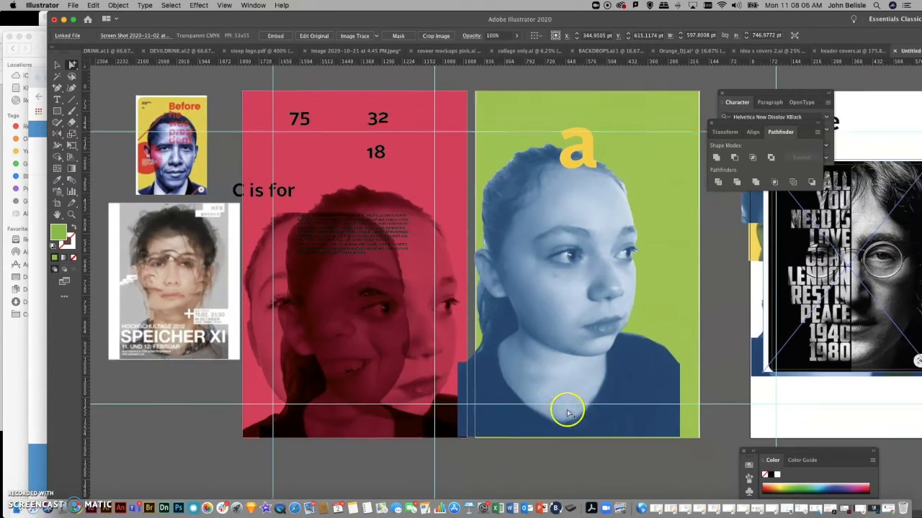
click(163, 153)
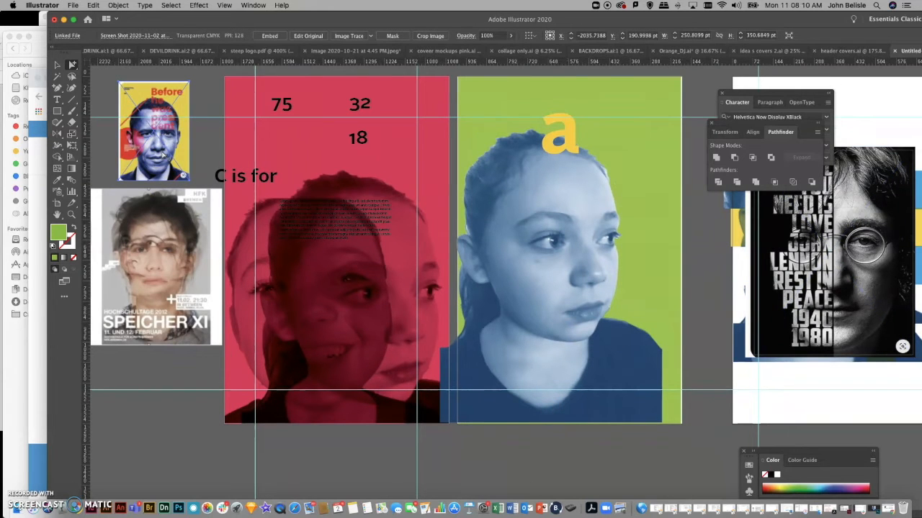
drag(164, 153, 165, 427)
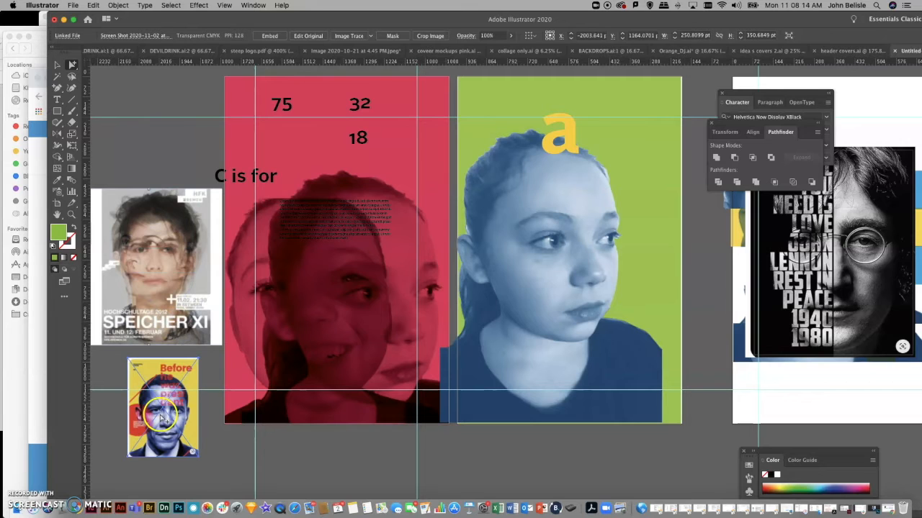
Shift the girl's blue portrait right and slightly up to centre it on the green poster
click(580, 236)
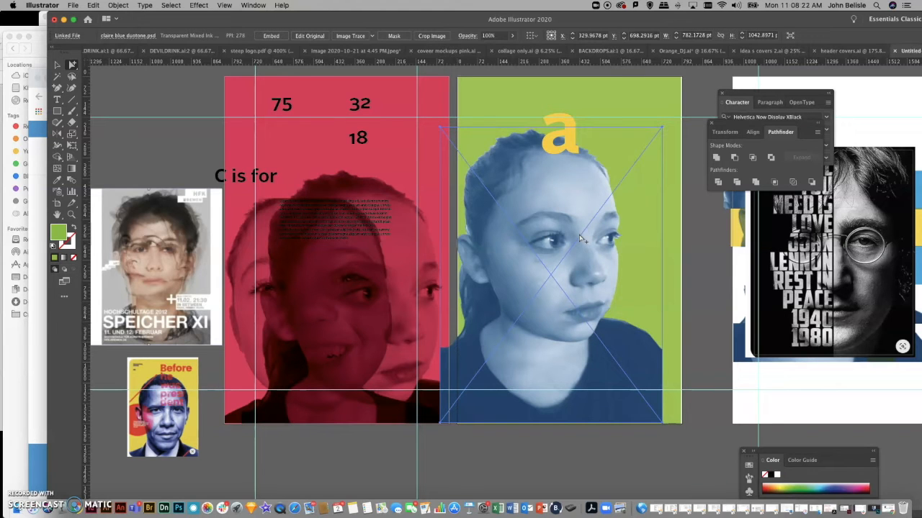
drag(547, 294, 553, 283)
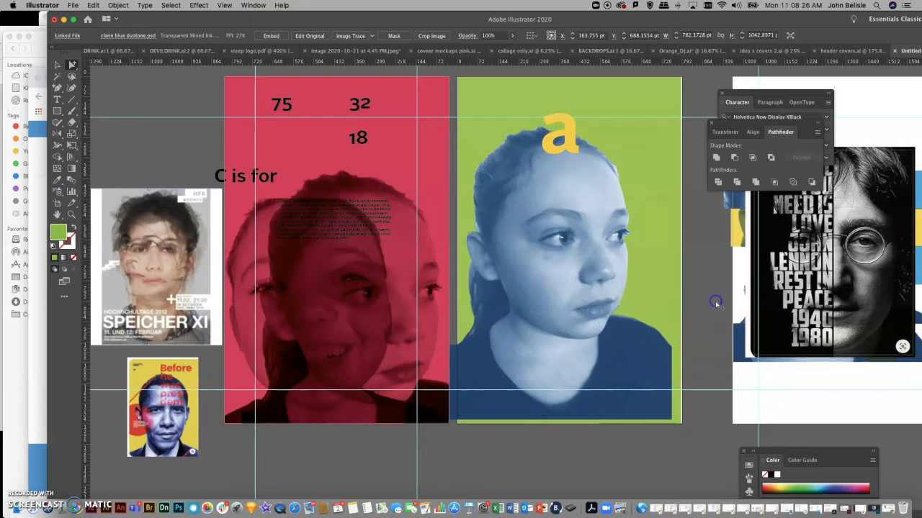
drag(542, 215, 525, 257)
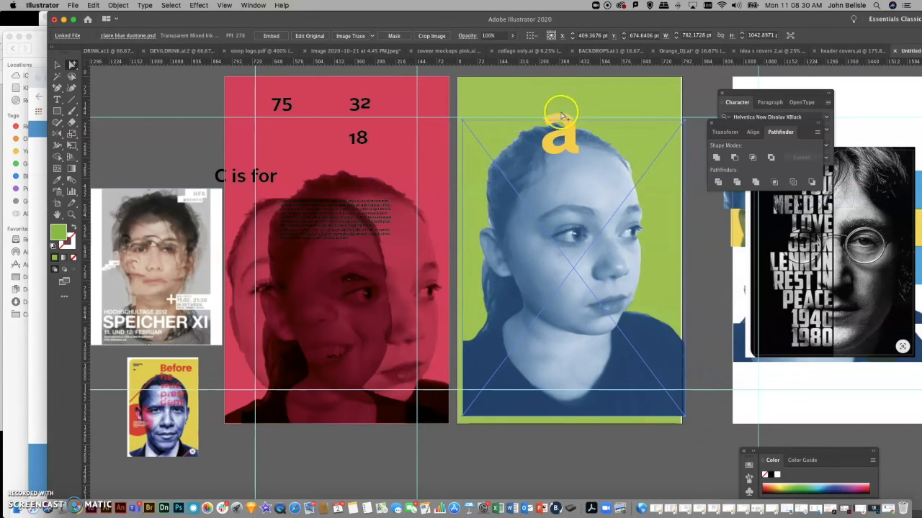
Move the yellow letter a up slightly and send it with the green background behind the girl's portrait
click(562, 119)
drag(565, 109, 565, 98)
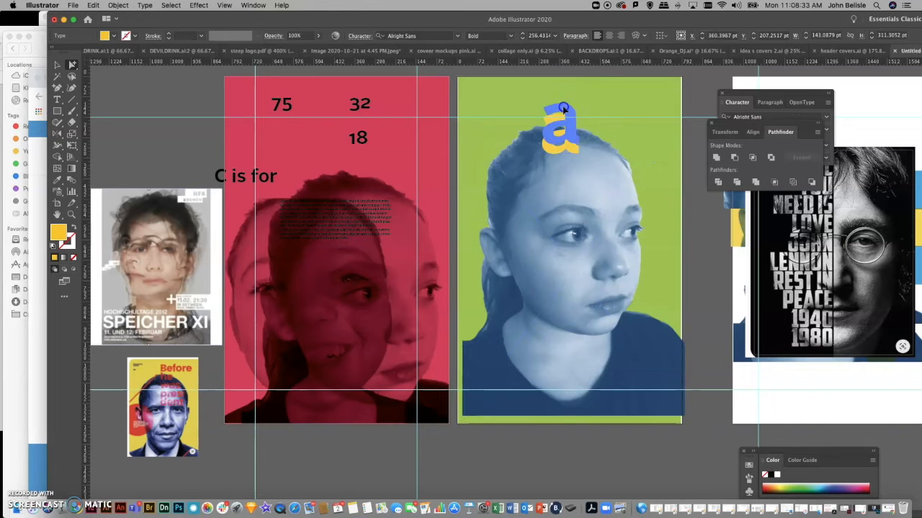
shift+click(605, 100)
key(super+shift+bracketleft)
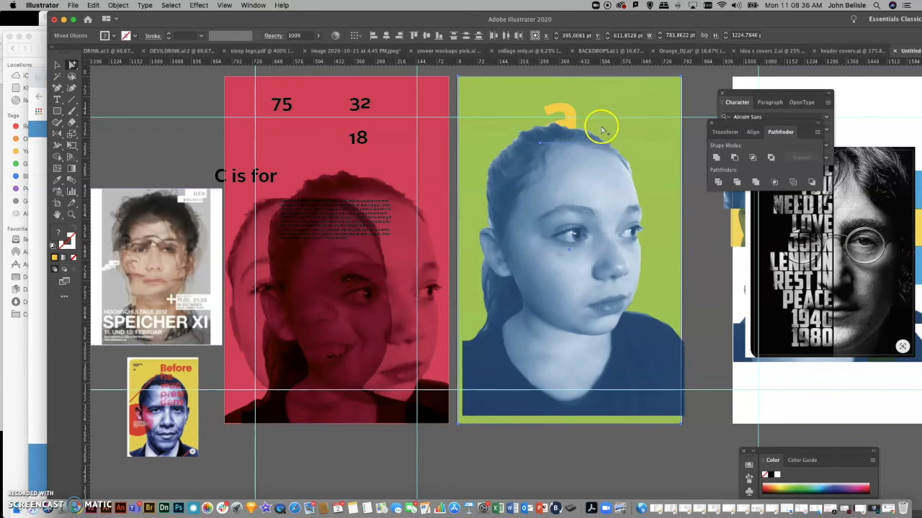
click(717, 277)
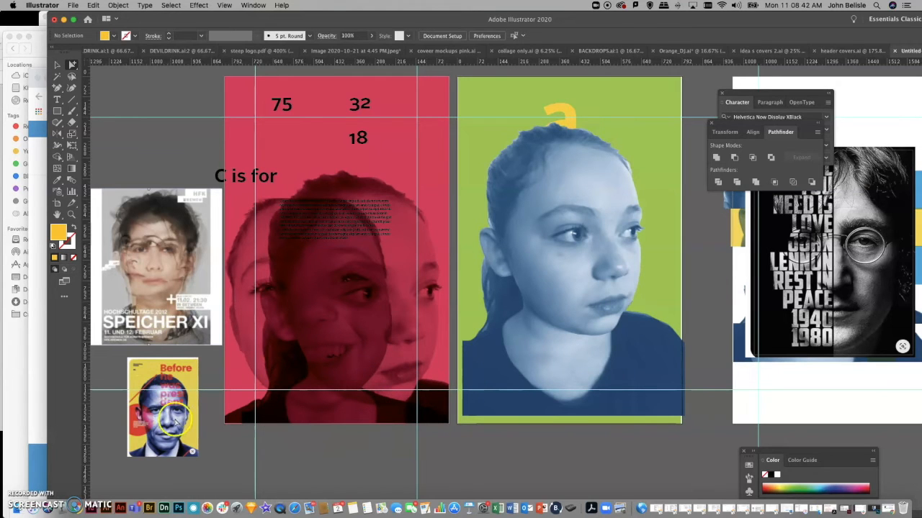
Switch to Photoshop and open the duotone options for the girl's blue portrait, placing the dialog clear of the image
click(173, 419)
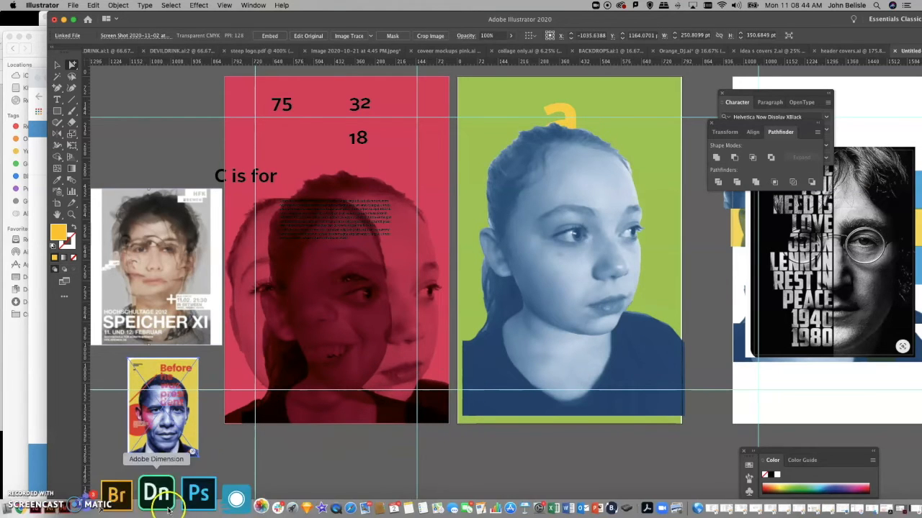
click(179, 497)
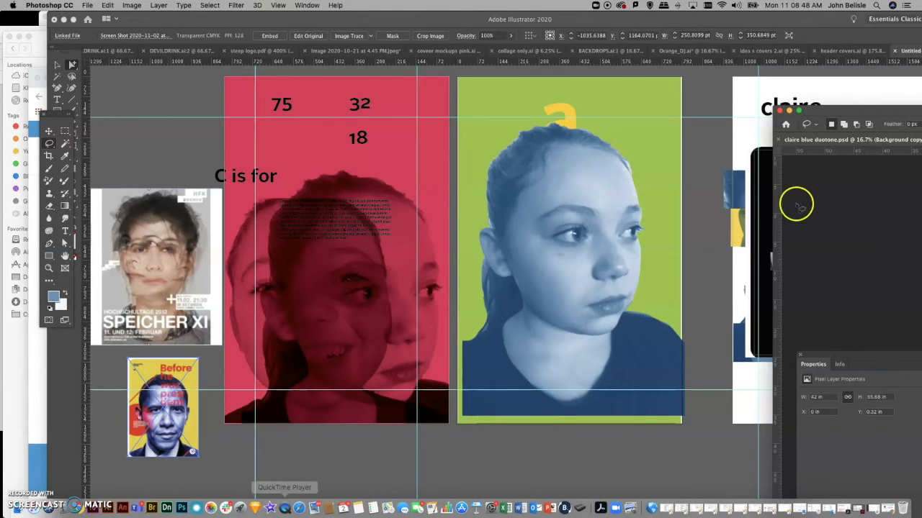
drag(836, 107, 191, 29)
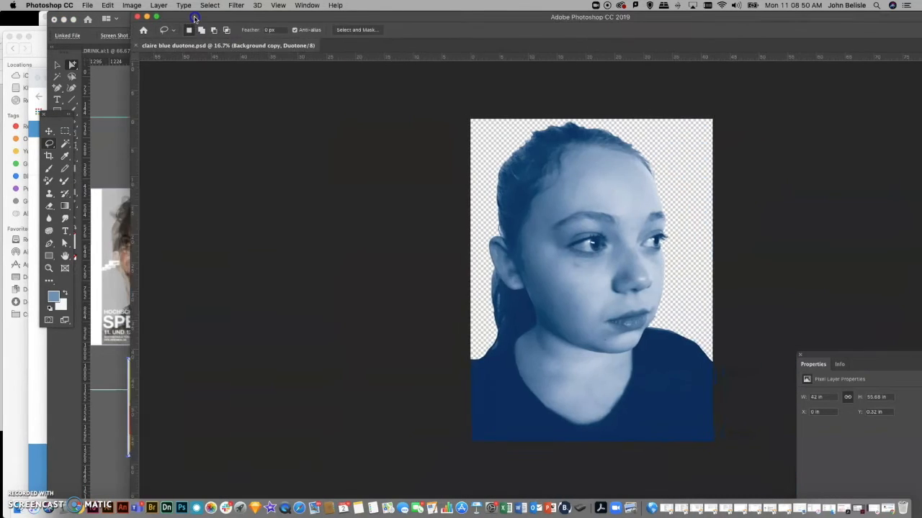
click(132, 5)
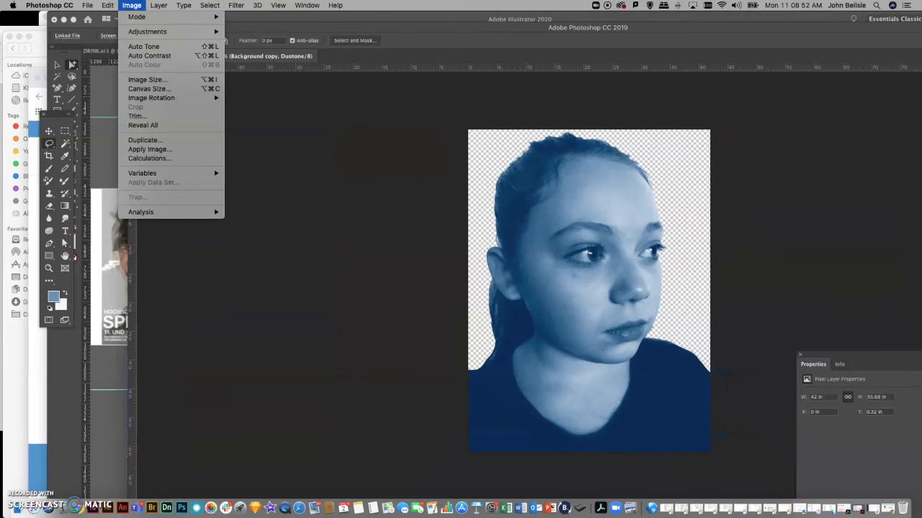
mouse_move(138, 17)
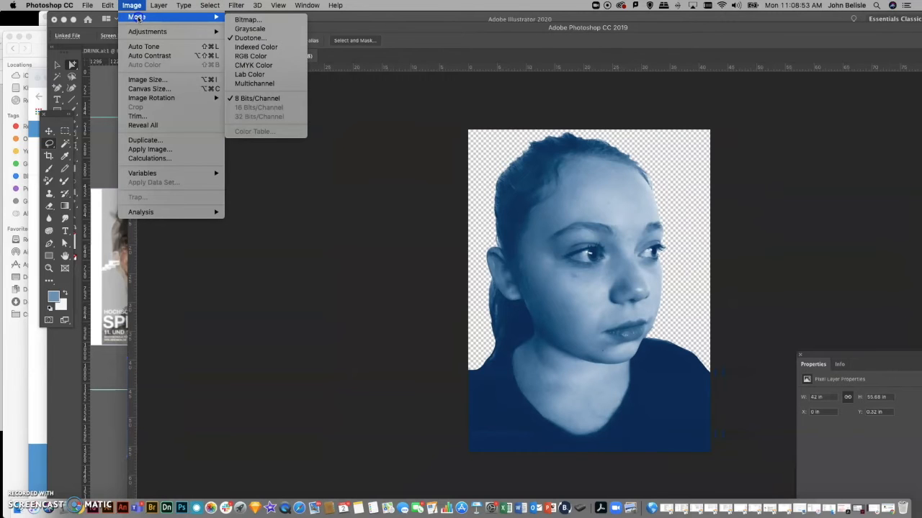
click(243, 39)
drag(175, 37, 231, 109)
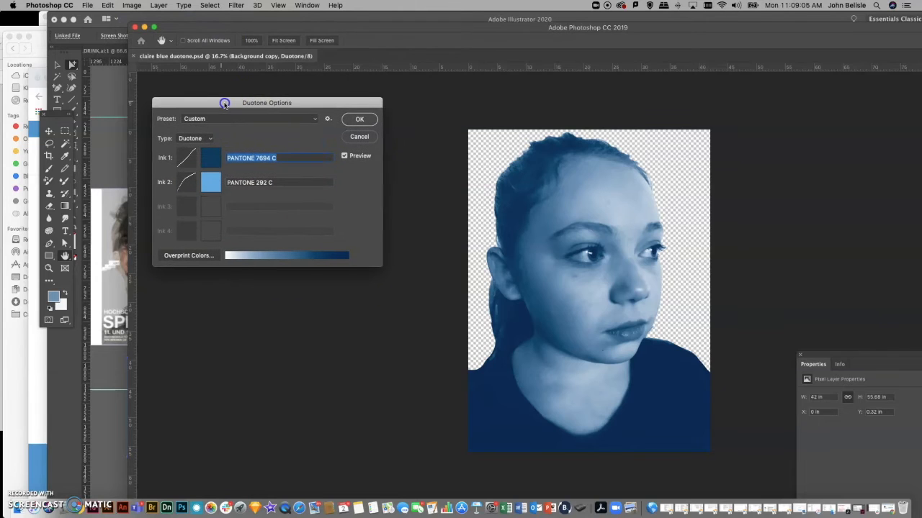
Keep the Duotone type and set Ink 1 to the red PANTONE 7417 C from the PANTONE+ Solid Coated book
click(193, 139)
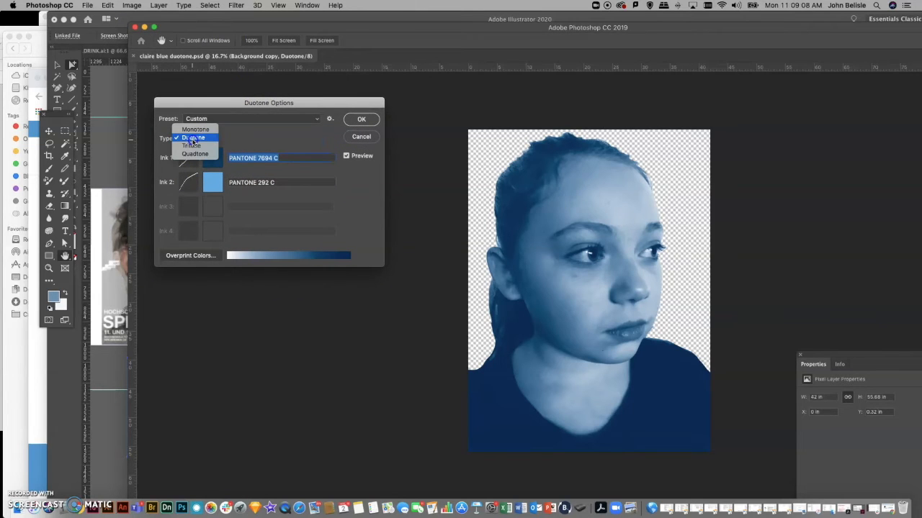
click(191, 137)
click(211, 159)
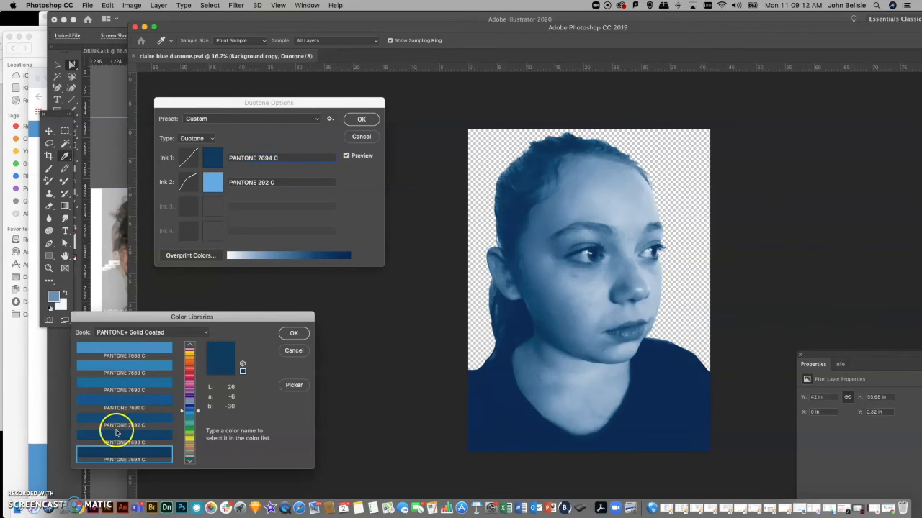
click(293, 333)
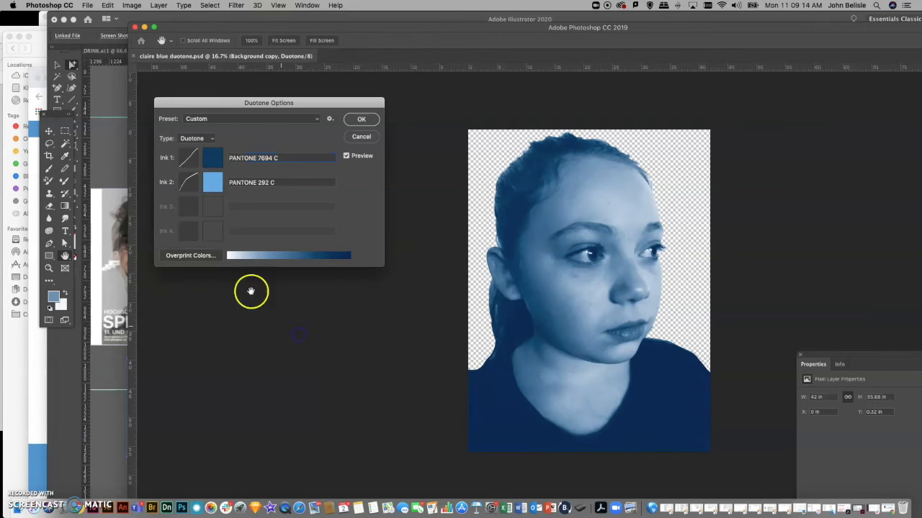
click(212, 159)
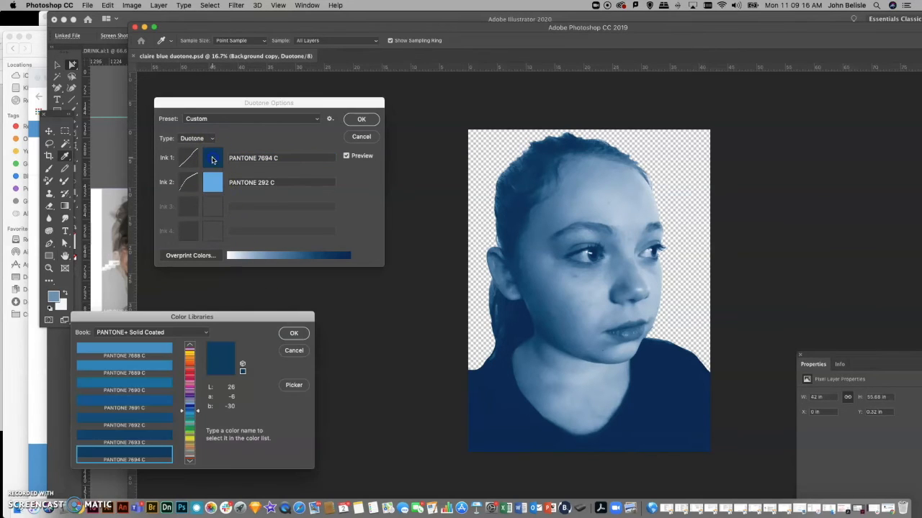
click(190, 370)
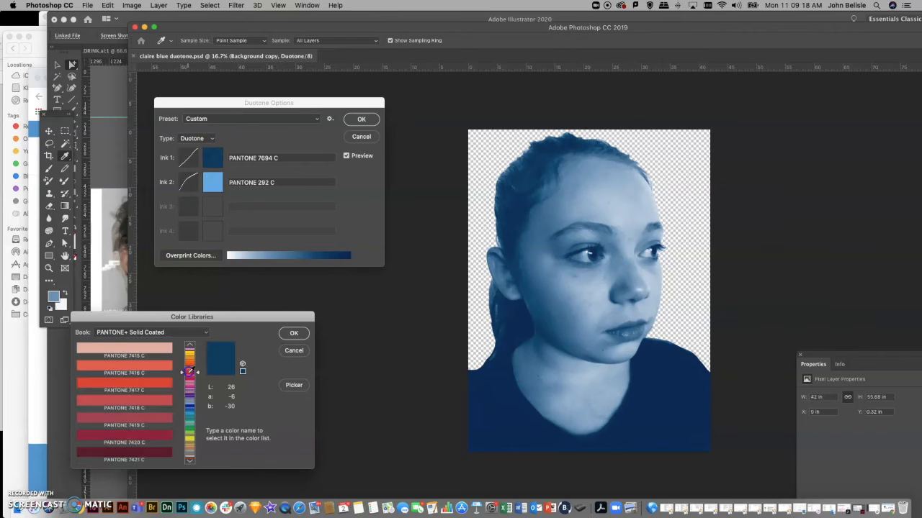
click(134, 386)
click(213, 185)
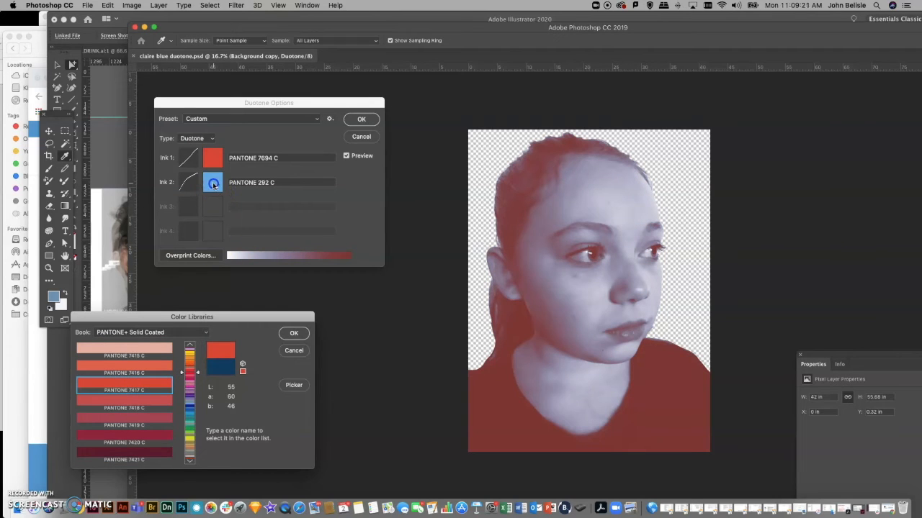
click(293, 332)
Try the pink PANTONE 224 C from the PANTONE+ Solid Coated book as Ink 2 of the duotone
click(213, 183)
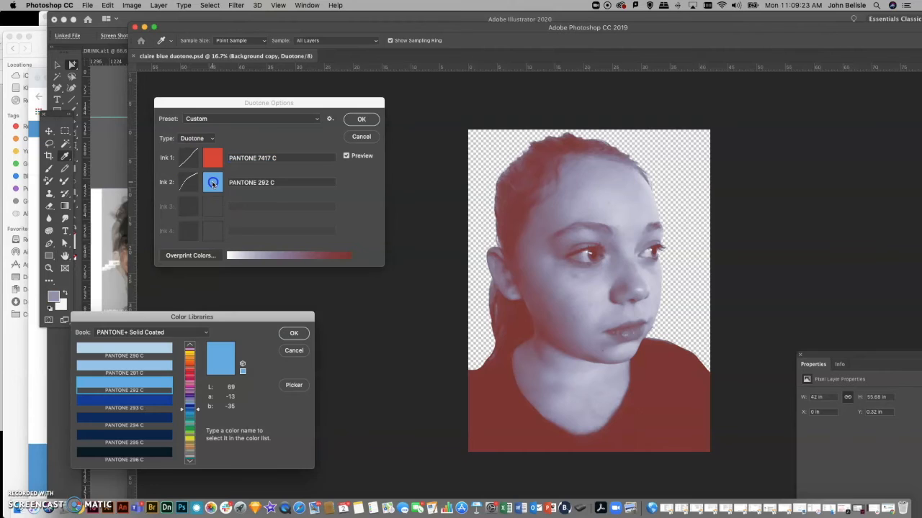
click(190, 379)
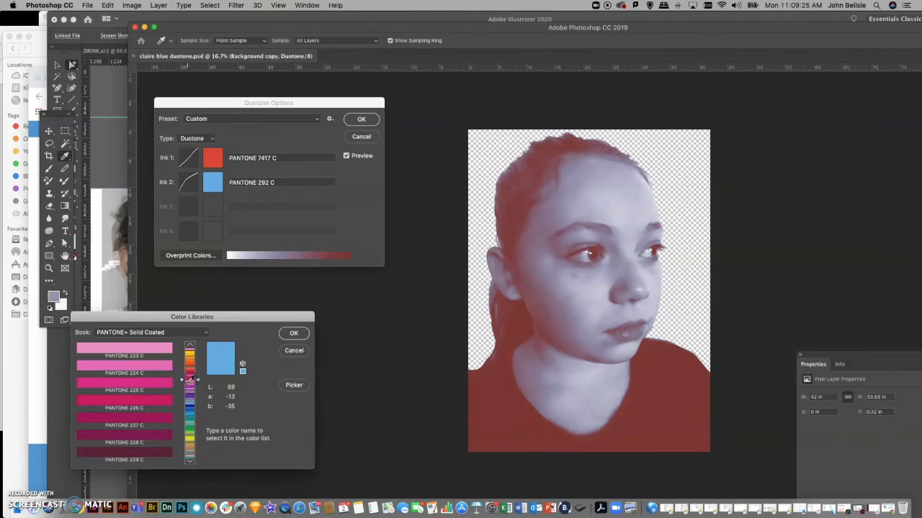
click(147, 454)
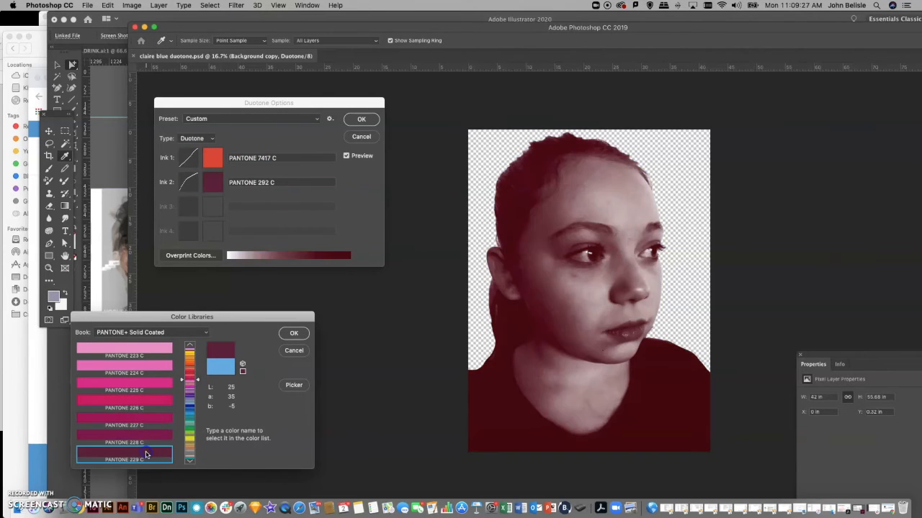
click(145, 387)
click(144, 370)
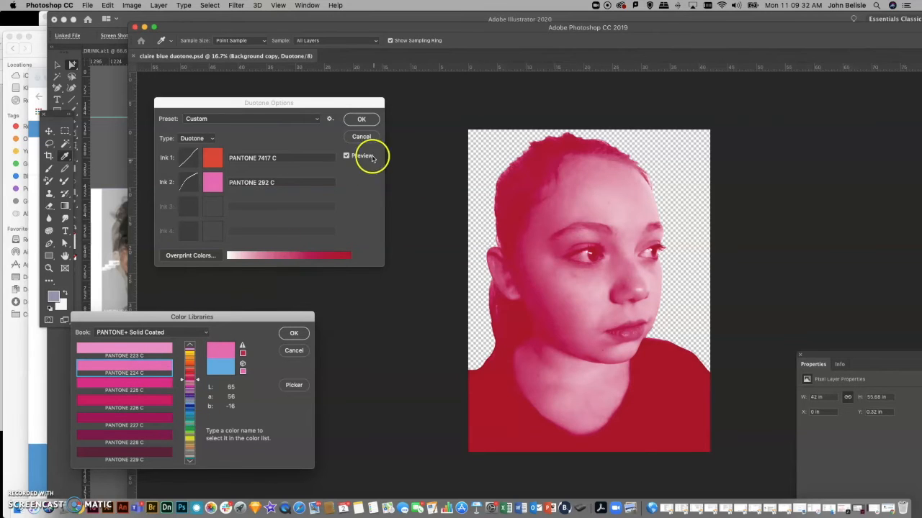
click(297, 335)
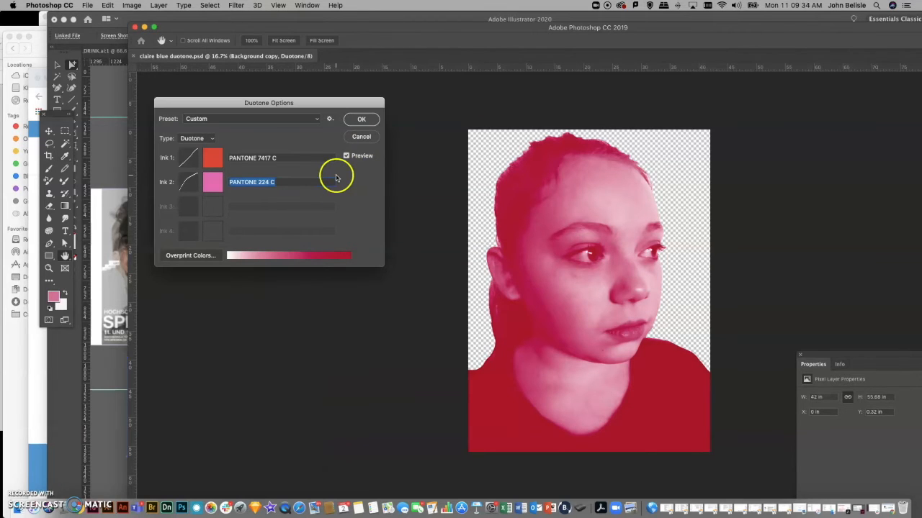
Lower the Ink 2 duotone curve to 51.7% at 40 and 57.8% at 50, and apply the duotone
click(188, 182)
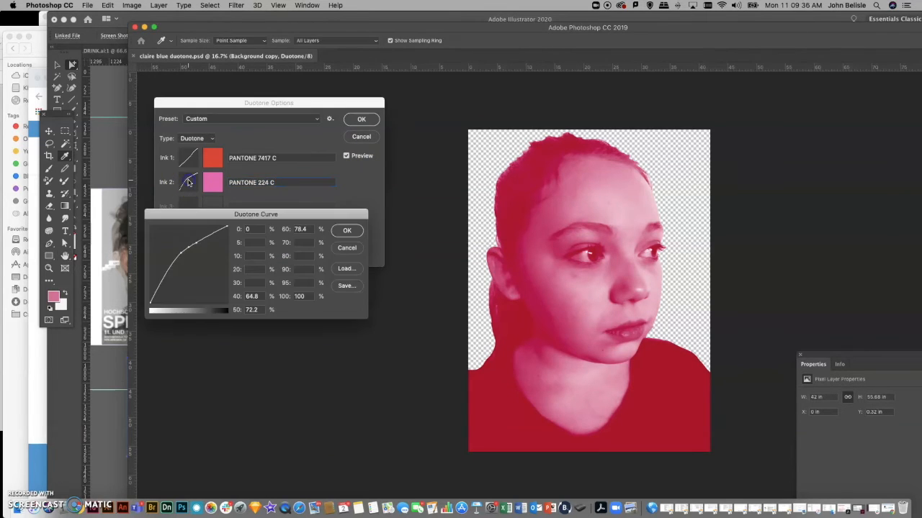
click(186, 263)
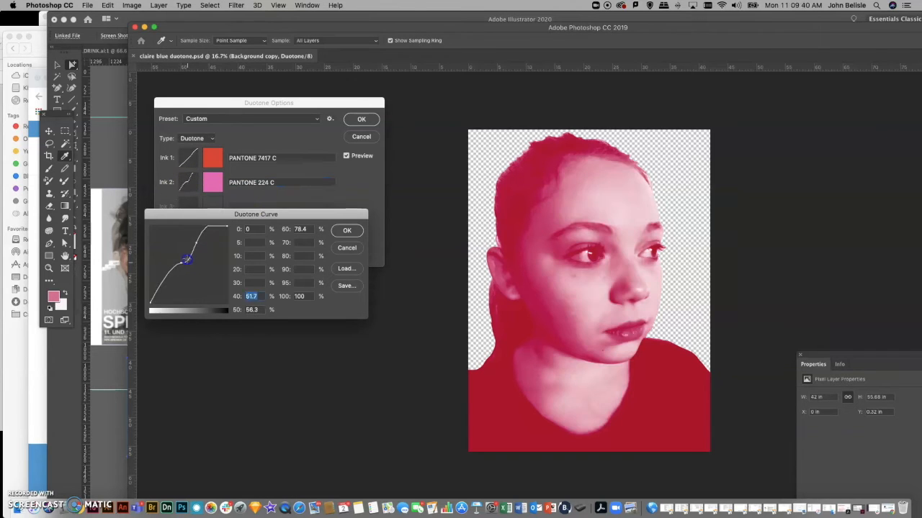
drag(186, 260, 186, 258)
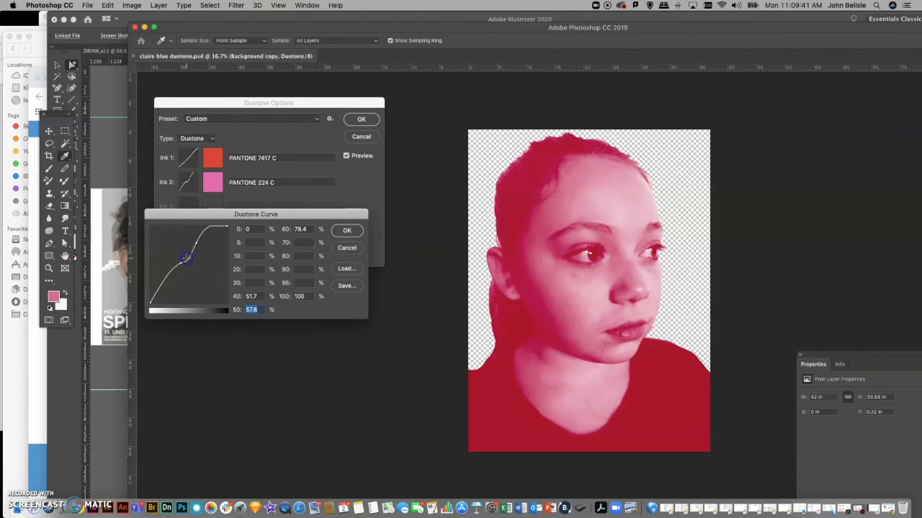
click(347, 231)
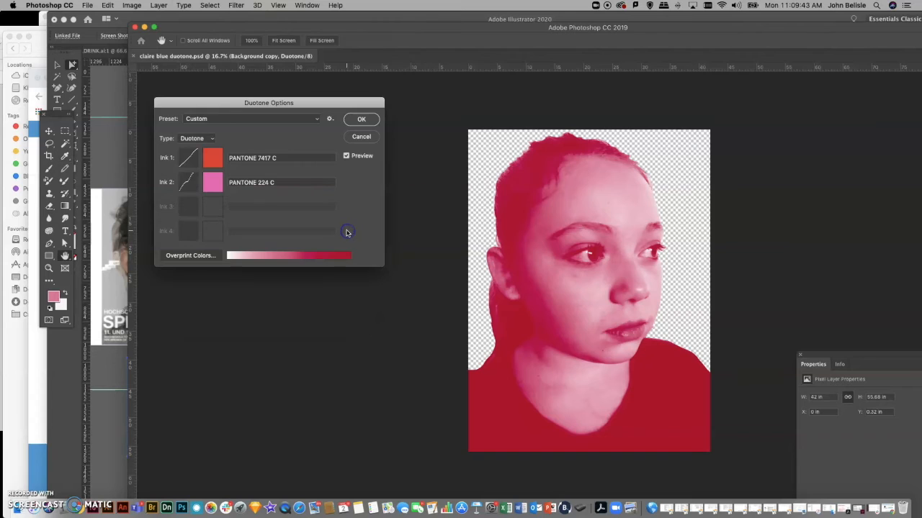
click(362, 119)
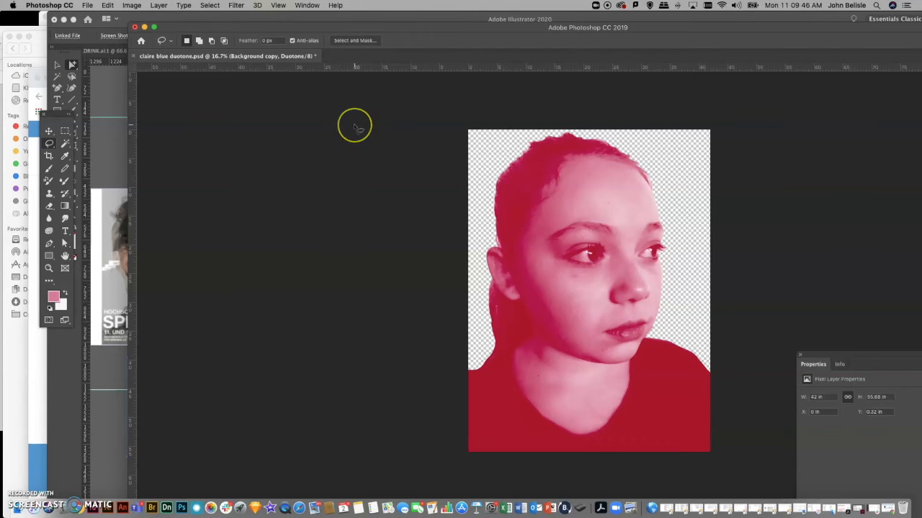
Undo the red and pink duotone to restore the girl's blue duotone portrait
key(super+z)
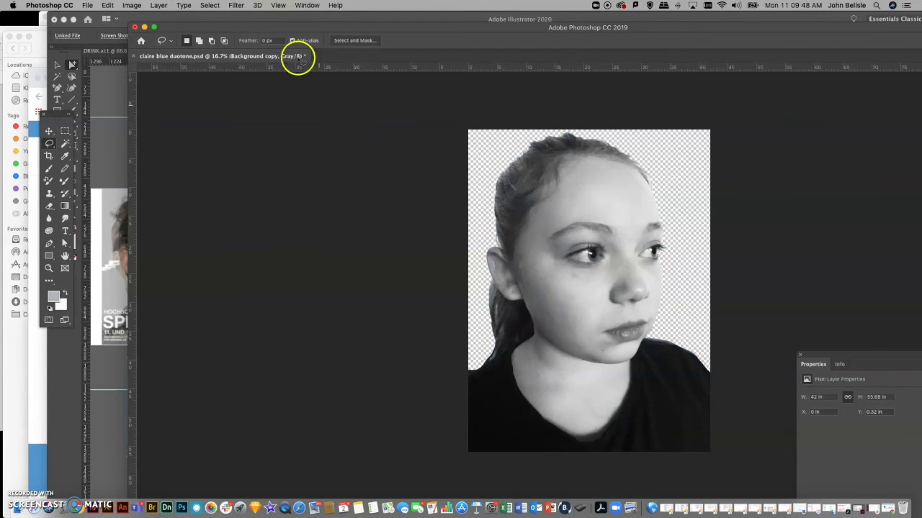
click(108, 5)
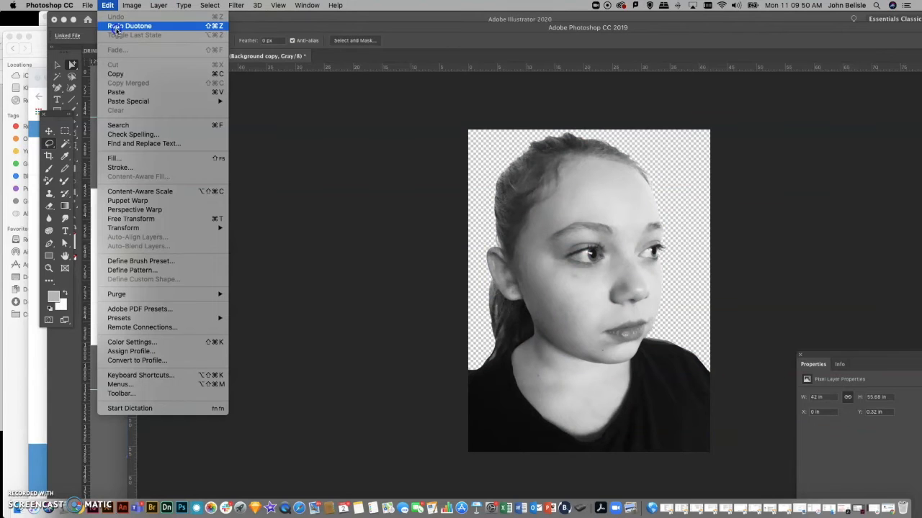
click(116, 27)
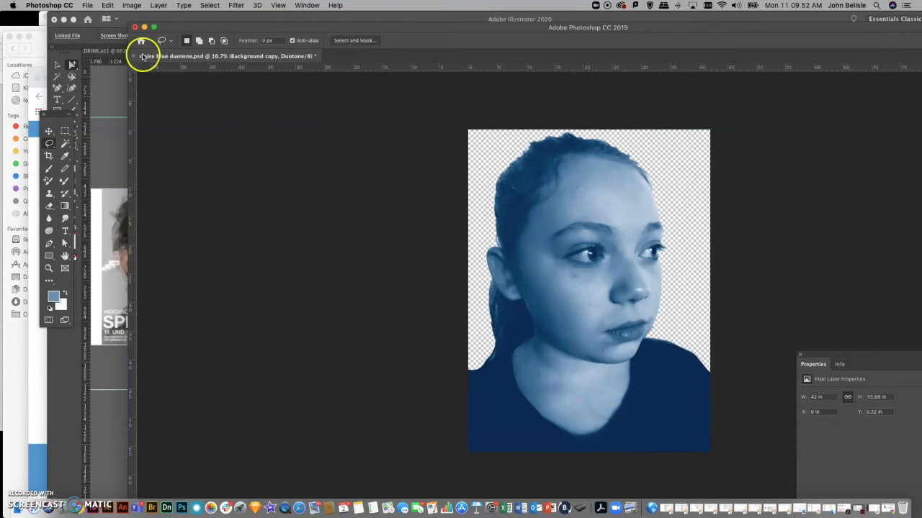
click(90, 5)
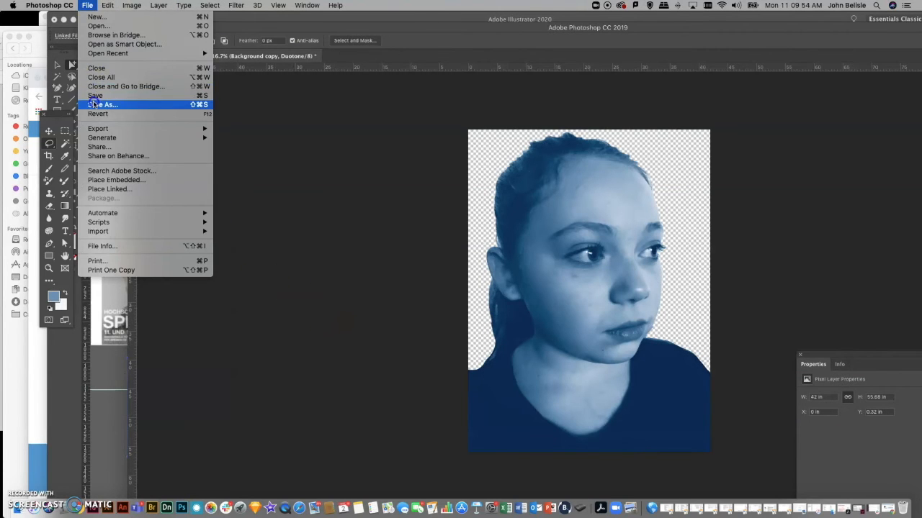
click(122, 97)
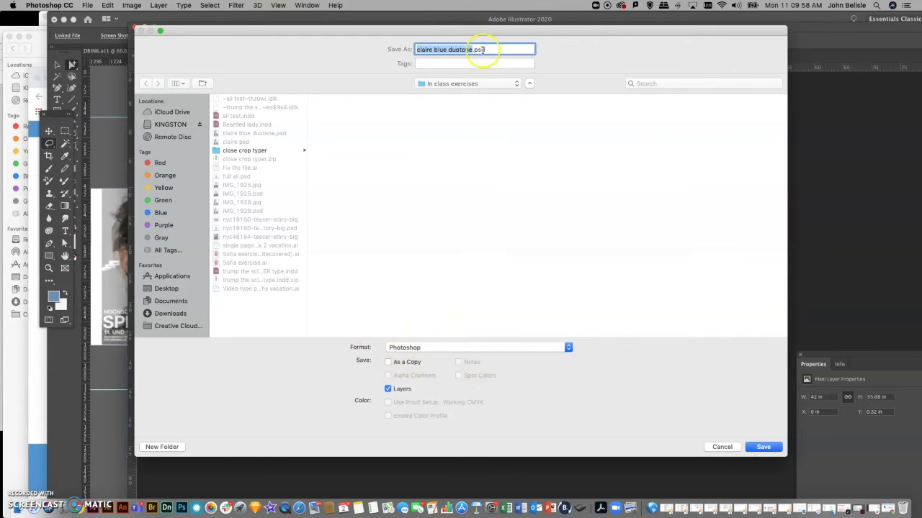
click(722, 447)
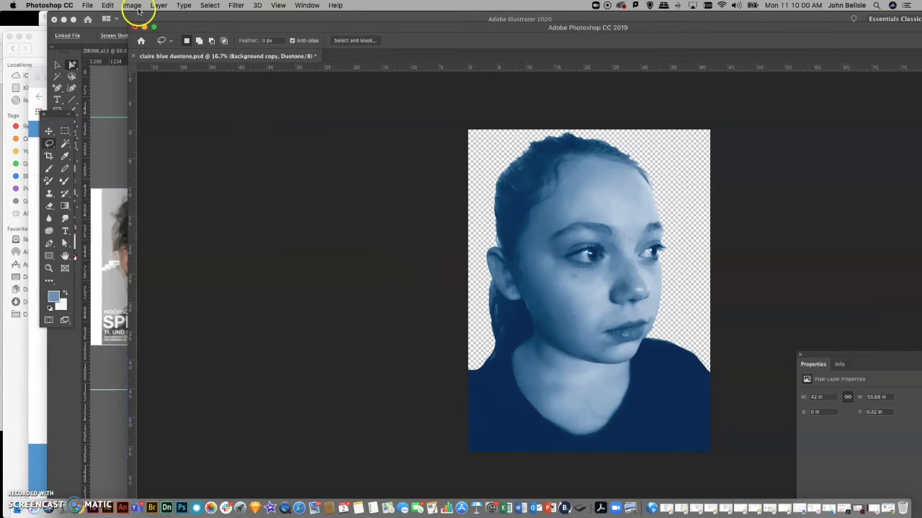
Move the Photoshop window aside, switch to Illustrator and shift the blue portrait slightly down and left on the green poster
drag(226, 27, 905, 156)
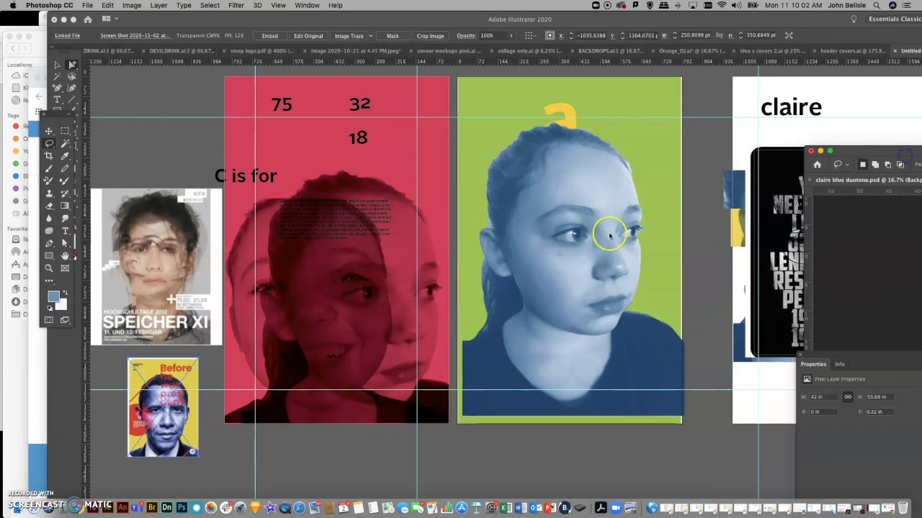
click(583, 215)
click(566, 218)
drag(566, 218, 560, 228)
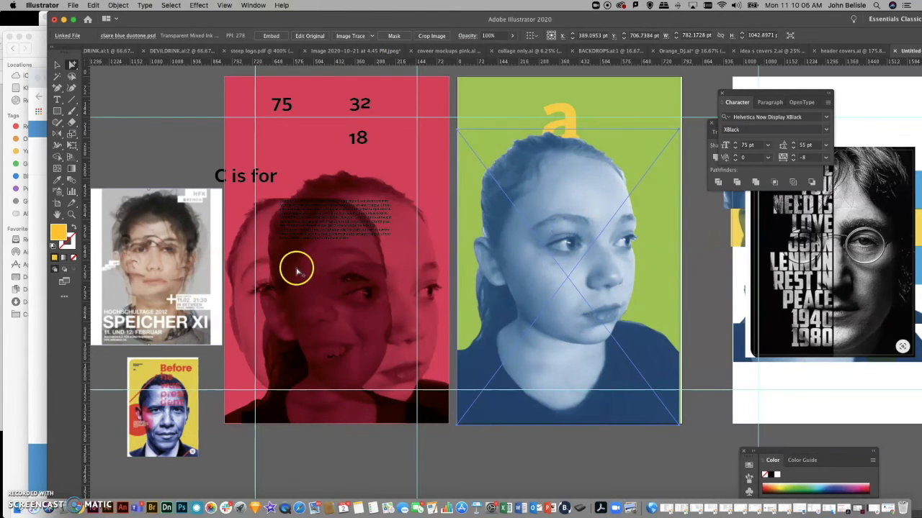
Move the small text block off the red poster to the empty area below the posters
click(316, 239)
drag(313, 214, 437, 457)
click(333, 270)
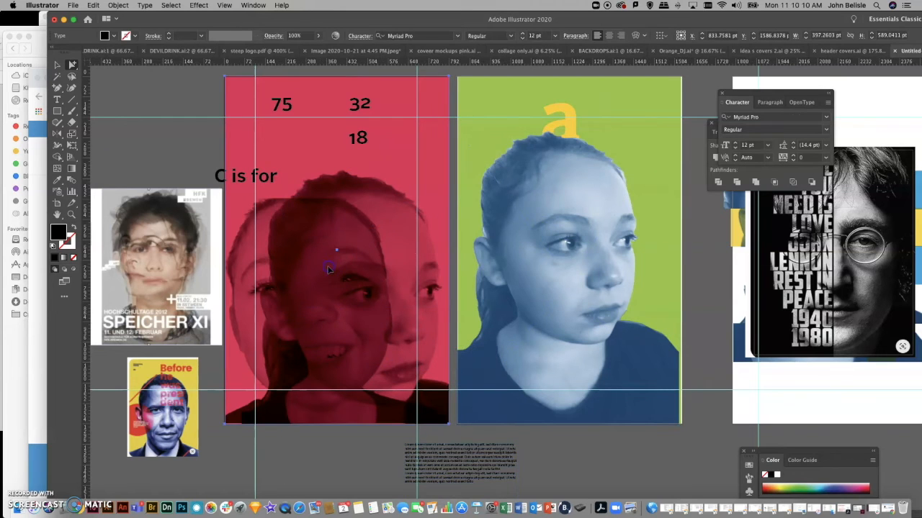
Try moving the red rectangle off the layered portraits and onto the neighbouring green poster
drag(294, 231, 518, 235)
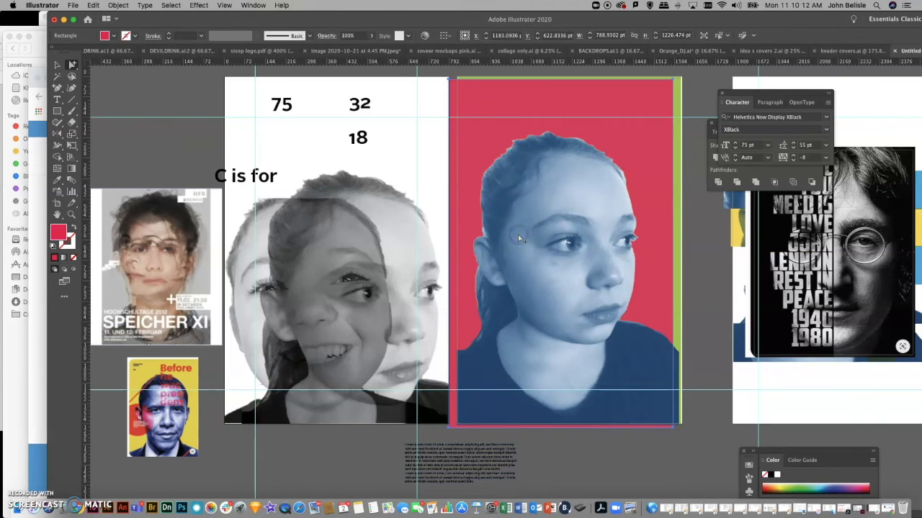
click(268, 225)
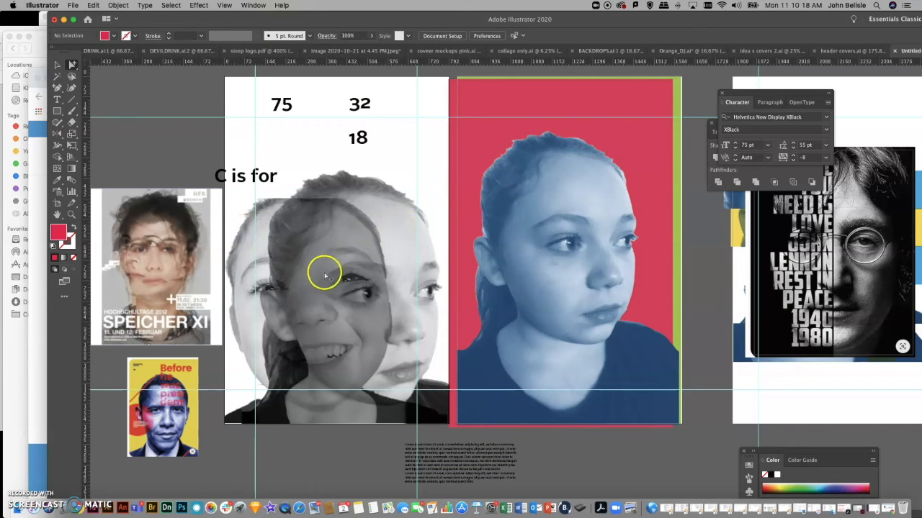
click(181, 226)
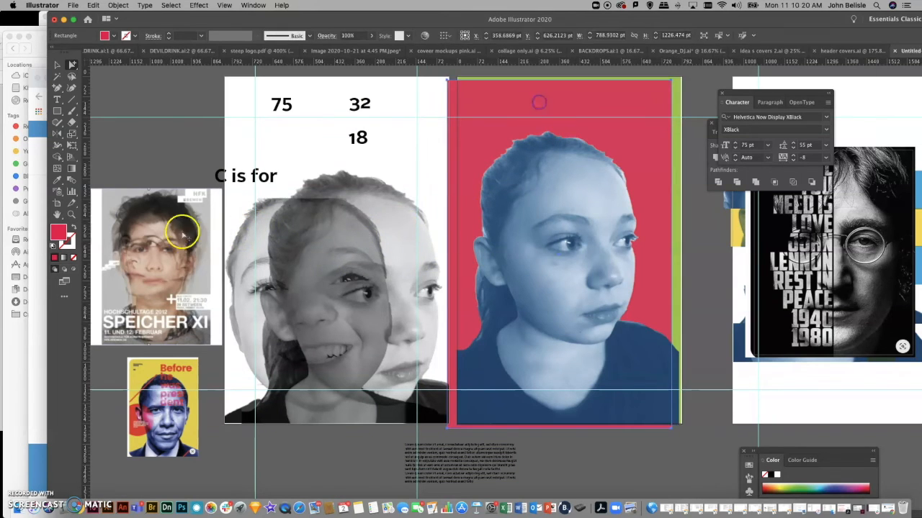
scroll(172, 243, left, 3)
click(168, 171)
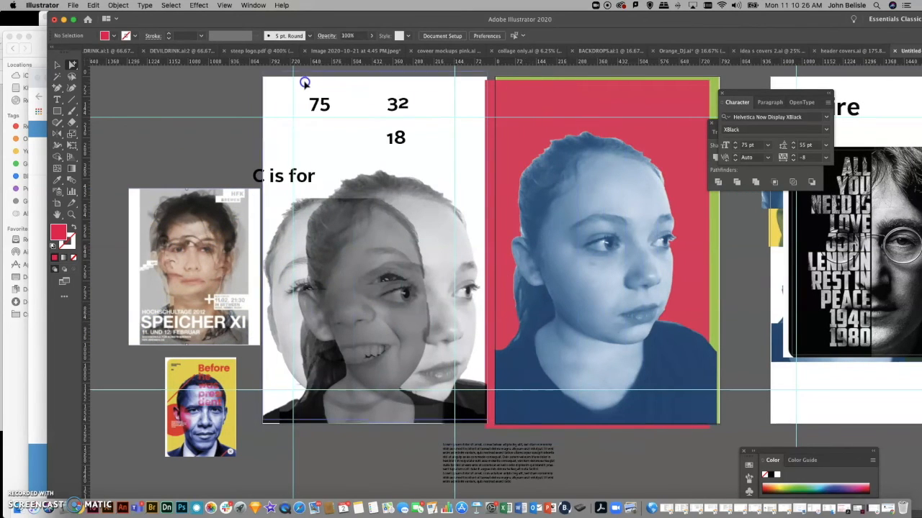
drag(310, 87, 310, 87)
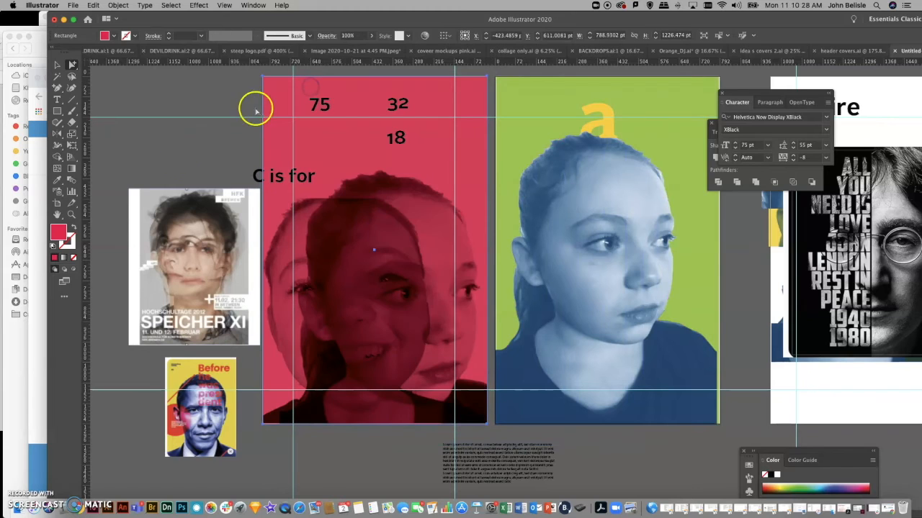
Lock the red rectangle covering the layered portraits so the photos beneath it can be selected
click(193, 131)
click(434, 252)
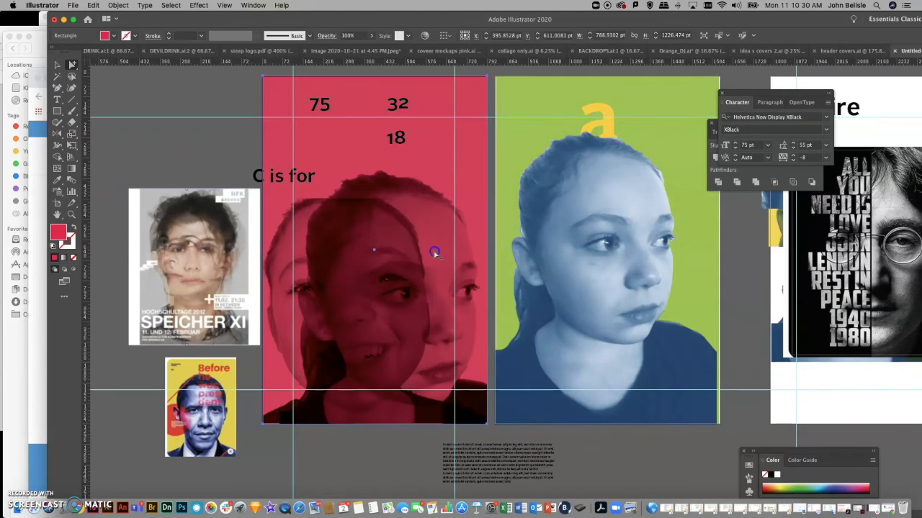
click(118, 6)
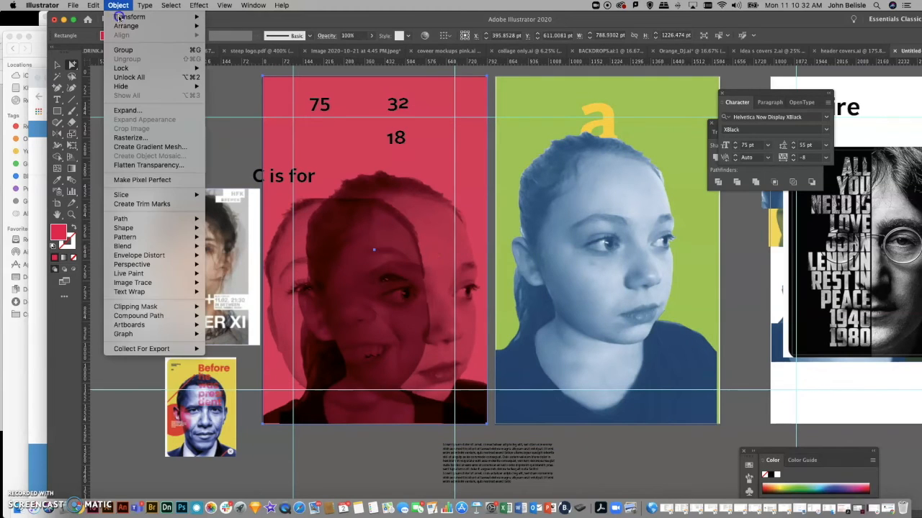
click(144, 78)
Move the smiling portrait up beneath the red rectangle, trying different overlaps with the side-facing portrait
click(387, 296)
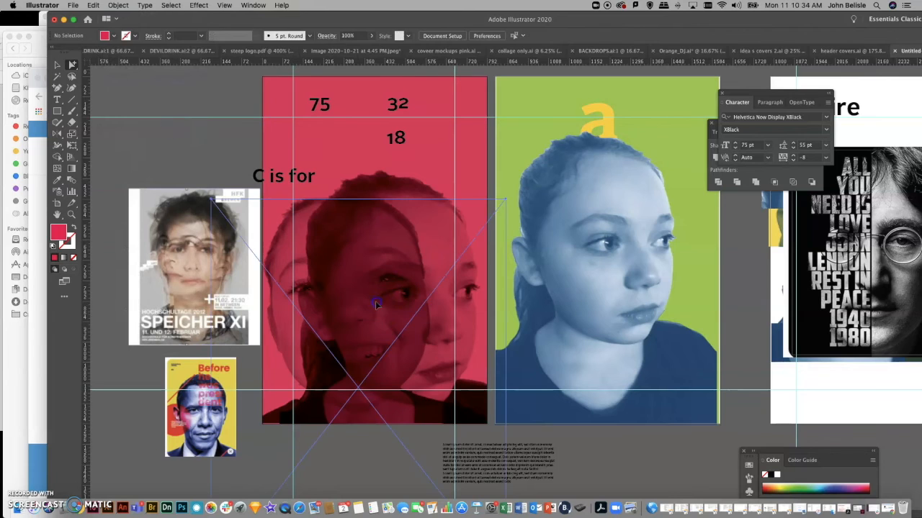
drag(392, 274, 402, 249)
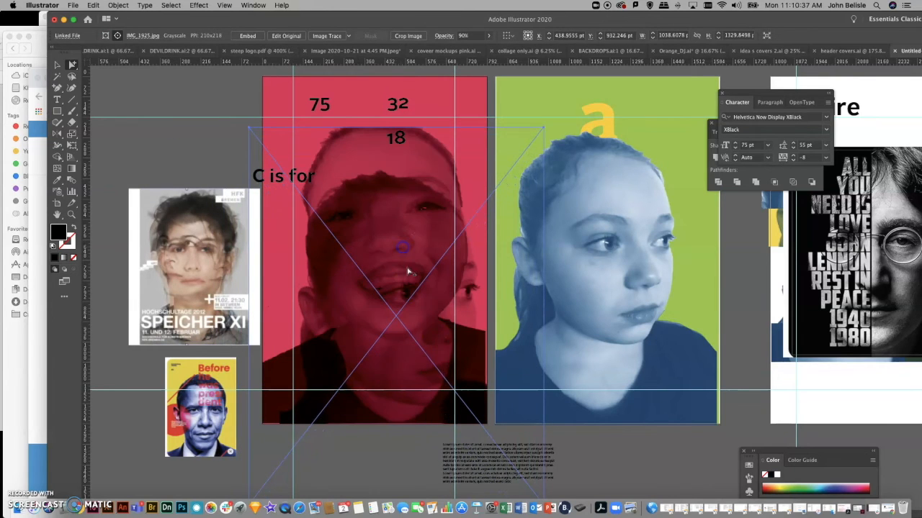
click(189, 180)
click(413, 393)
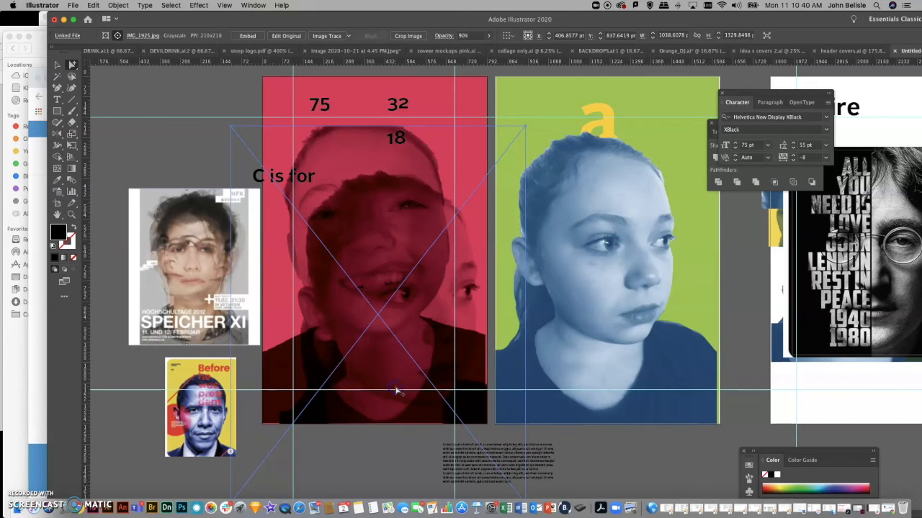
drag(417, 370, 419, 367)
click(585, 333)
click(312, 388)
drag(325, 351, 349, 257)
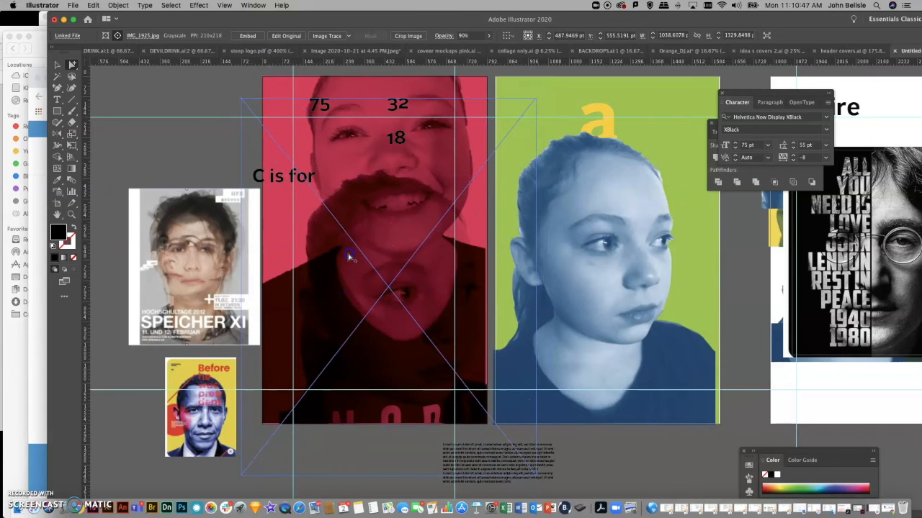
Move the side-facing portrait up and to the left on the red poster, over the smiling portrait's area
click(420, 414)
click(573, 328)
click(464, 259)
drag(464, 259, 497, 182)
drag(358, 411, 331, 330)
Undo moving the smiling portrait too far up, and lower it so its features overlap the side-facing portrait's face
drag(445, 401, 422, 227)
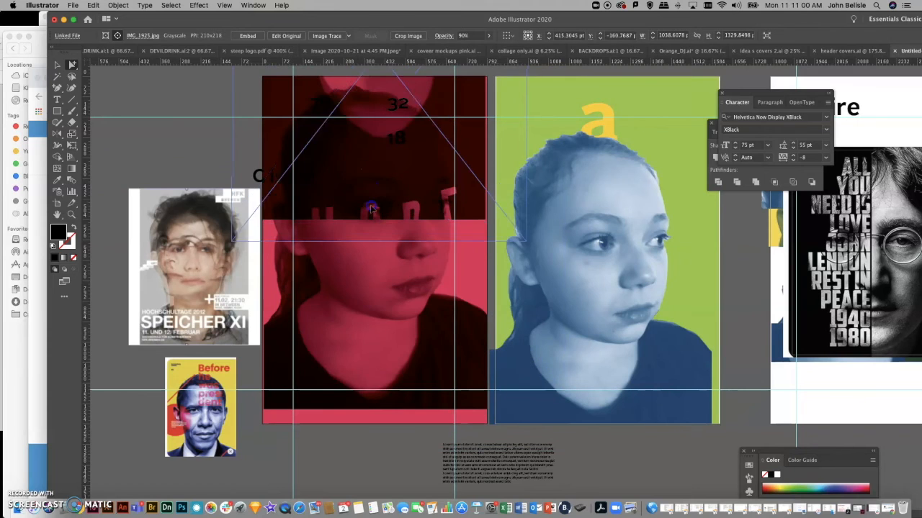
key(super+z)
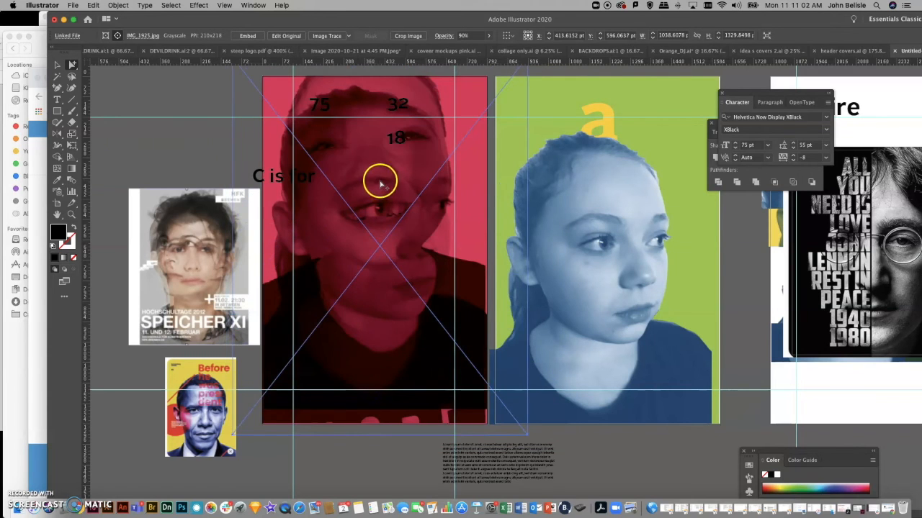
mouse_move(387, 239)
mouse_down()
mouse_move(390, 264)
mouse_move(392, 255)
mouse_up()
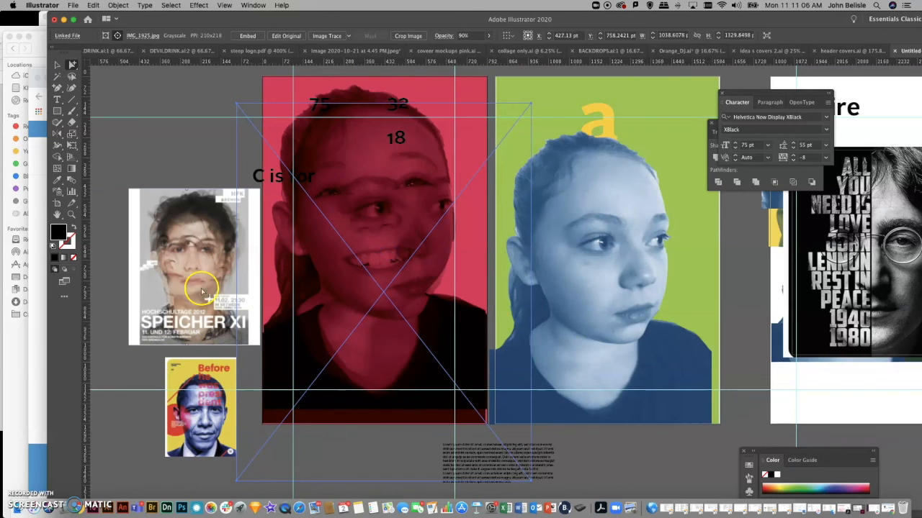
click(200, 243)
click(378, 252)
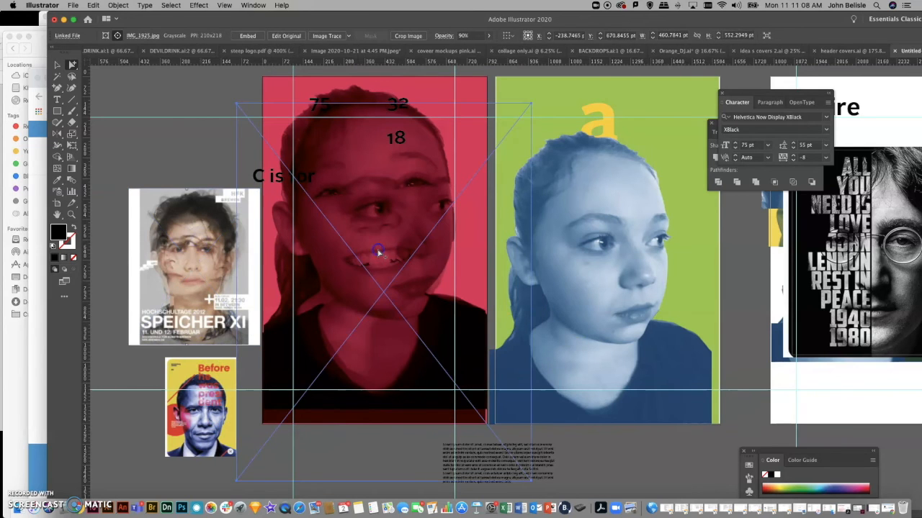
click(186, 130)
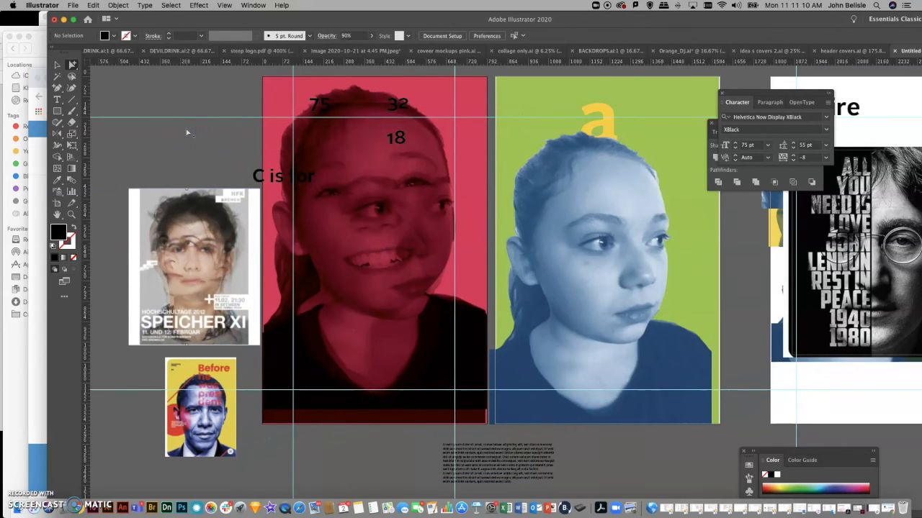
Lower the smiling portrait and raise the side-facing portrait on the red poster so the faces are offset vertically
drag(339, 157, 364, 257)
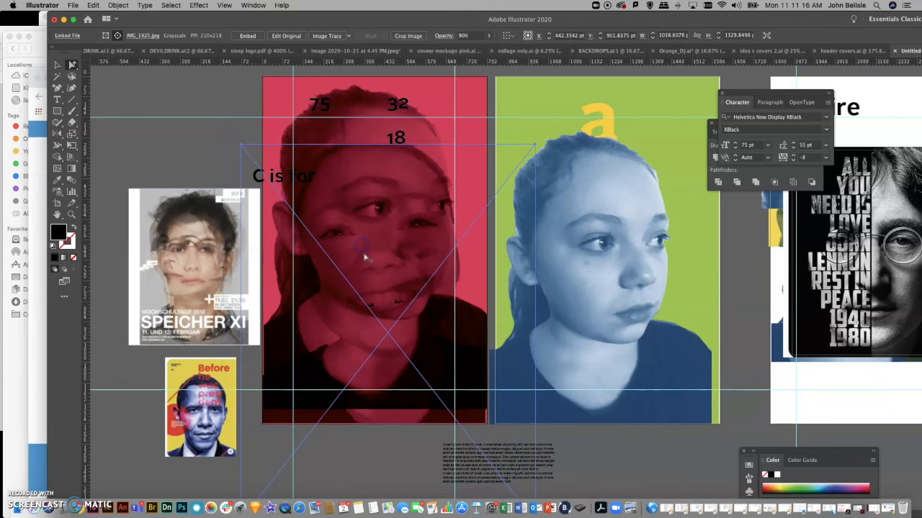
drag(370, 110, 379, 82)
click(395, 379)
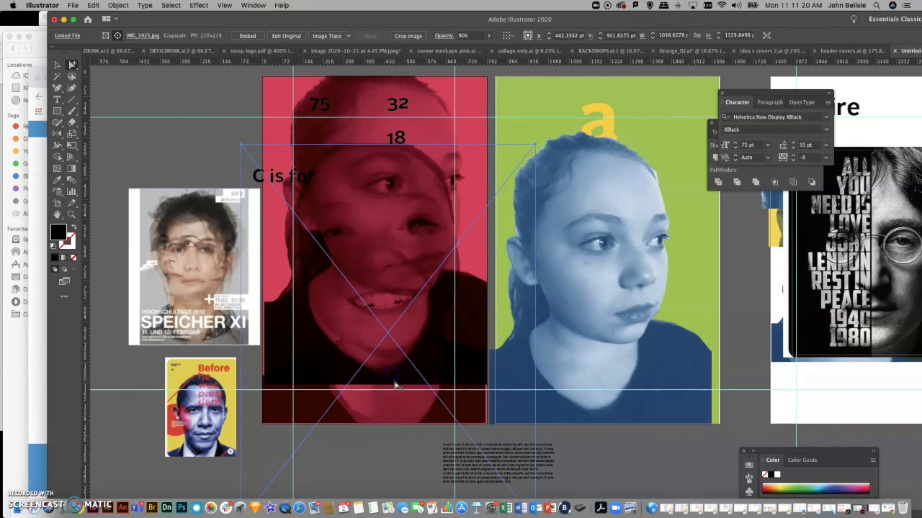
drag(394, 401, 411, 440)
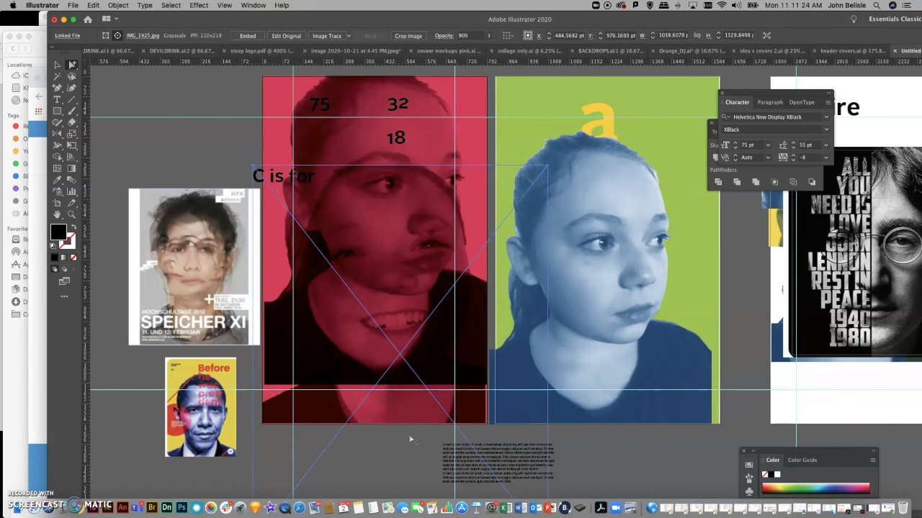
Move the yellow letter "a" from the green poster onto the red poster, over the side-facing portrait's cheek
click(196, 99)
mouse_move(271, 173)
mouse_down()
mouse_move(329, 180)
mouse_move(285, 179)
mouse_up()
click(402, 142)
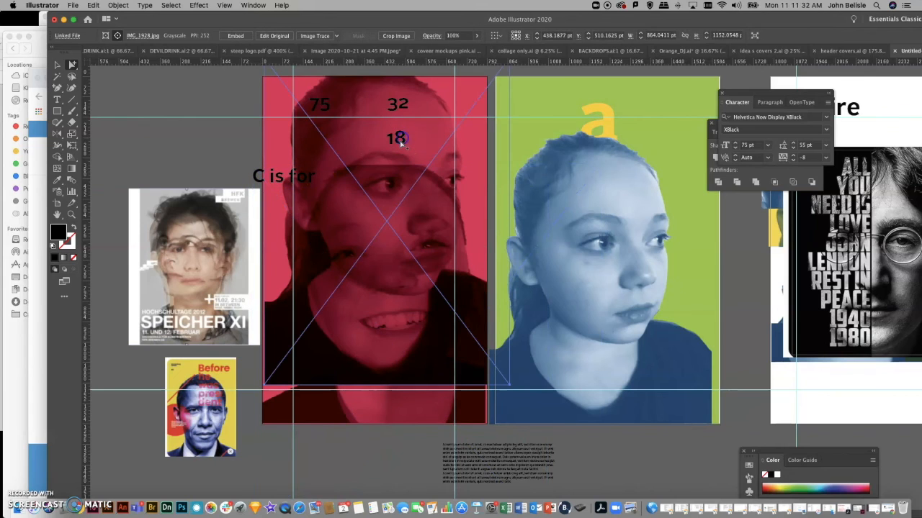
click(257, 180)
drag(596, 124, 328, 133)
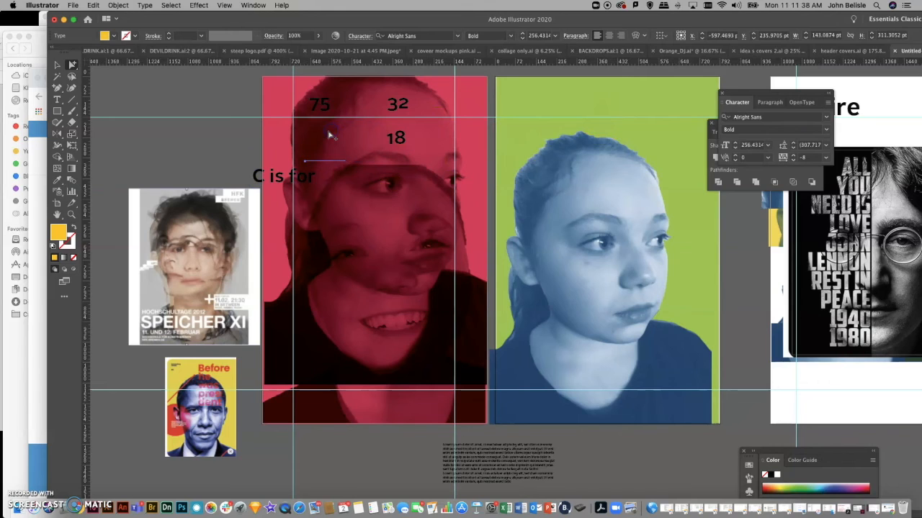
drag(327, 144, 459, 209)
key(Delete)
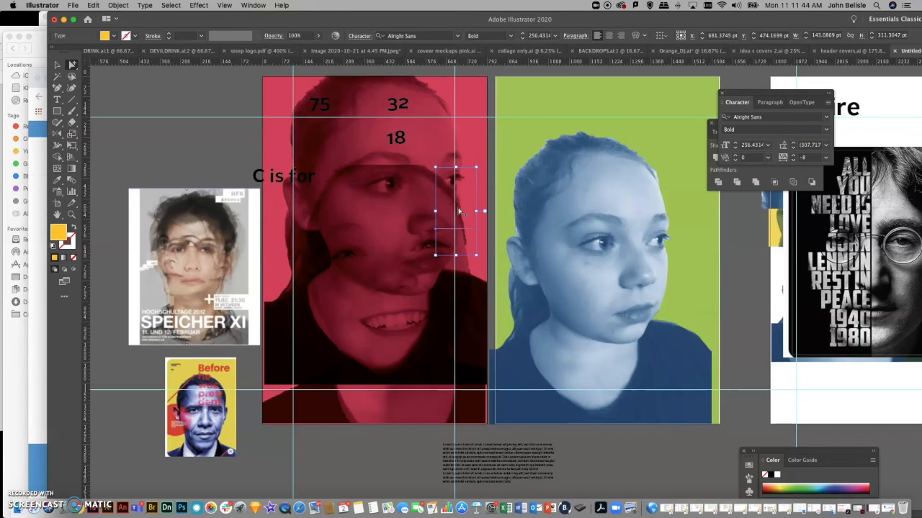
Nudge the side-facing portrait slightly right and delete the red rectangle from the layered portraits poster
click(272, 86)
drag(271, 85, 282, 87)
click(265, 88)
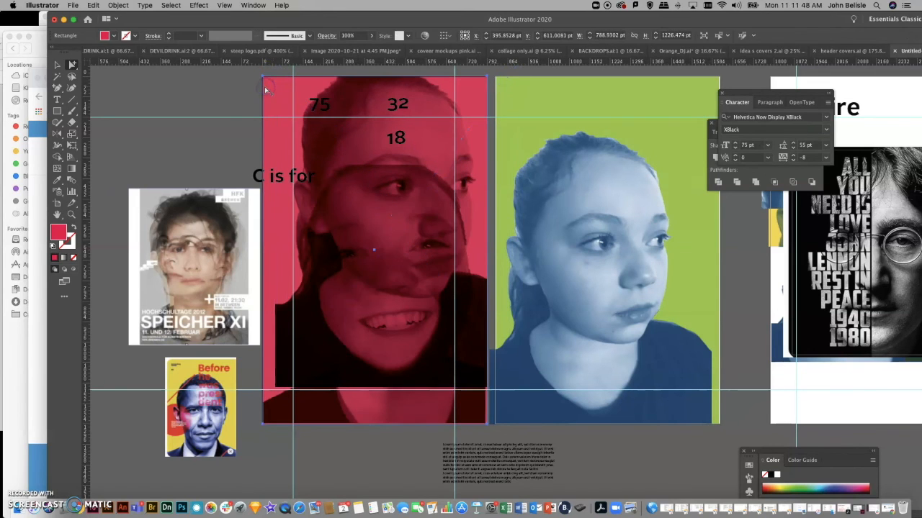
key(Delete)
click(465, 218)
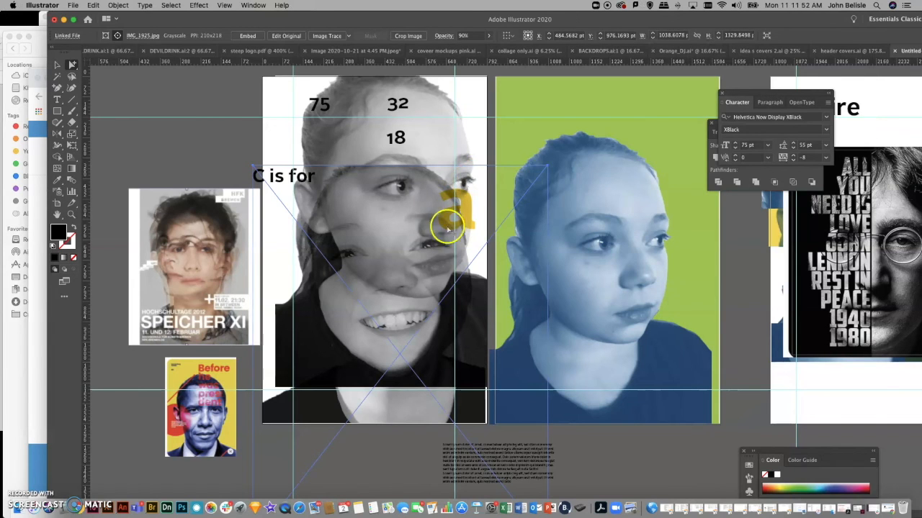
Align the blue duotone portrait with the green poster's left edge, and shift both greyscale portraits left, clear of the yellow "a"
scroll(447, 222, right, 3)
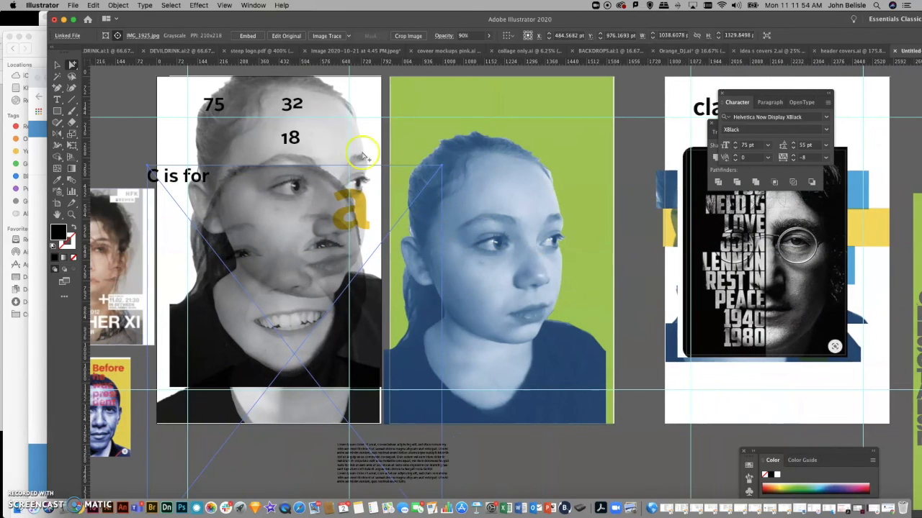
drag(391, 214, 457, 236)
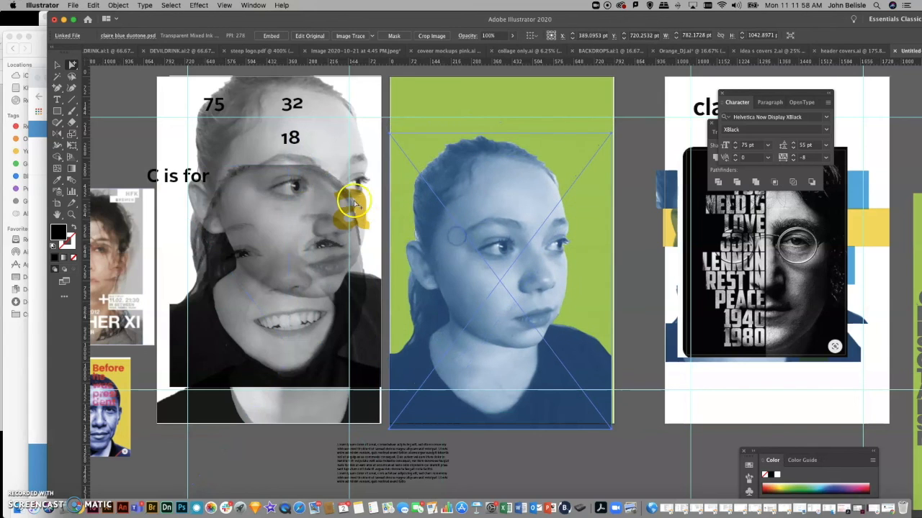
click(360, 215)
drag(366, 226, 267, 213)
drag(368, 225, 278, 218)
Move the yellow "a" onto the green poster beside the girl's forehead and place it behind the blue portrait
drag(361, 214, 557, 177)
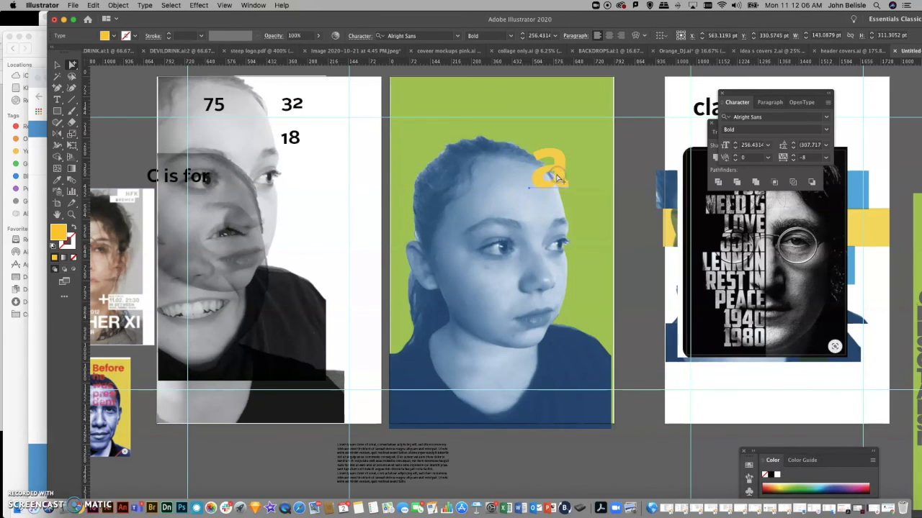
click(477, 99)
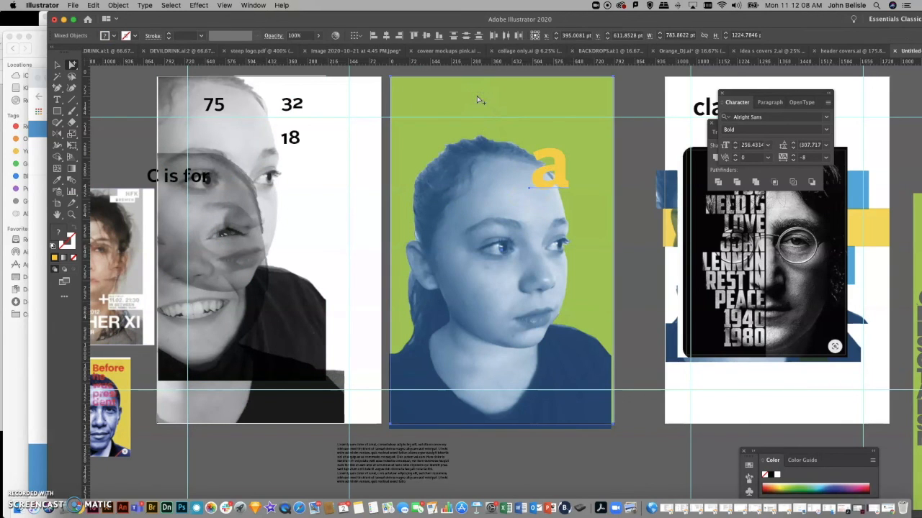
click(636, 190)
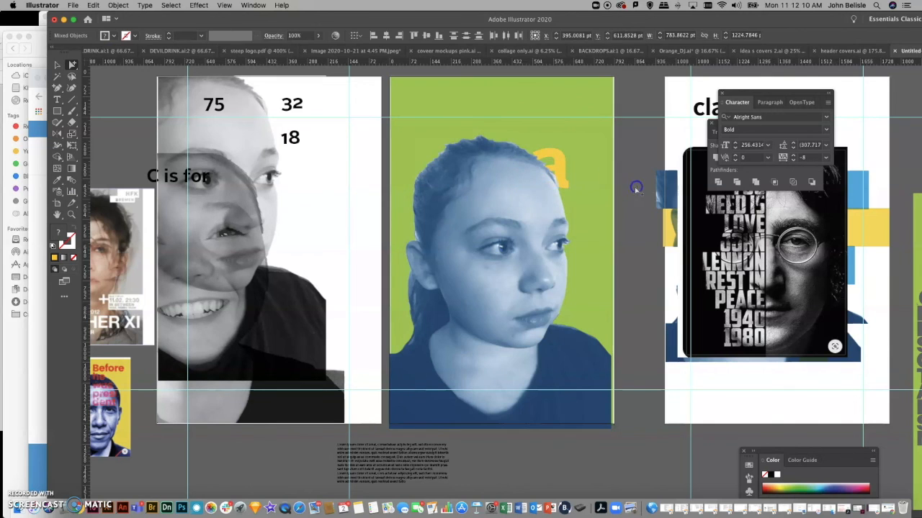
Examine the Speicher XI and Obama reference posters beside the greyscale portraits
scroll(545, 210, left, 5)
scroll(548, 216, down, 1)
scroll(548, 215, right, 1)
click(201, 195)
click(230, 378)
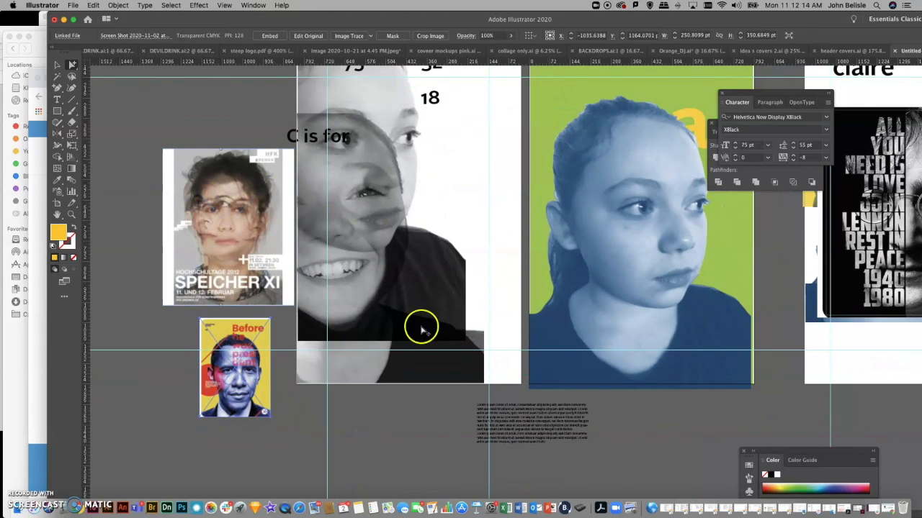
Move the John Lennon reference poster down off the striped blue portrait to below its artboard
scroll(547, 256, right, 5)
scroll(549, 261, right, 5)
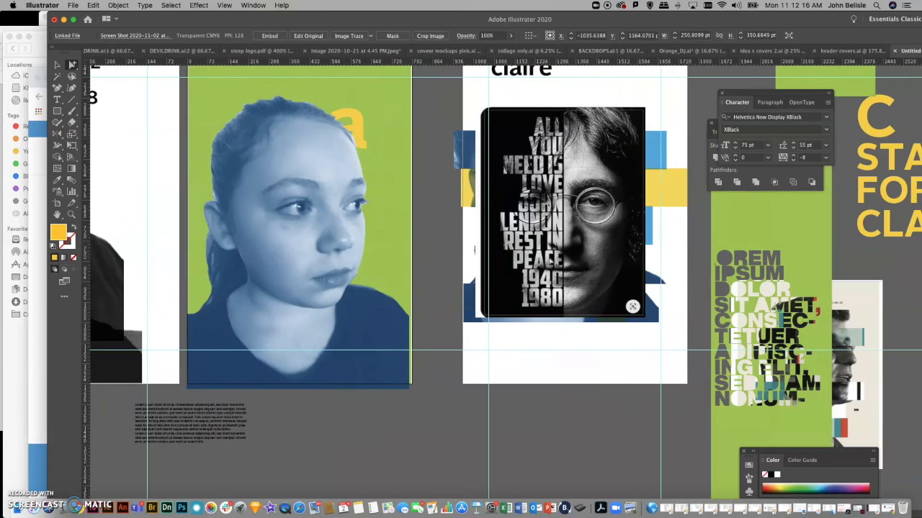
click(552, 341)
drag(552, 341, 534, 455)
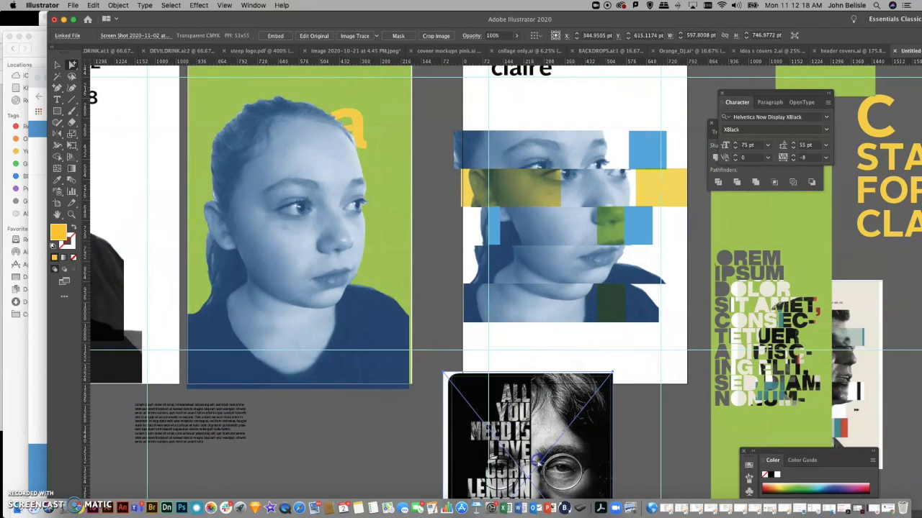
Move the sliced-face collage reference poster between the green poster and the striped portrait to compare the designs
scroll(625, 360, right, 4)
drag(718, 316, 325, 136)
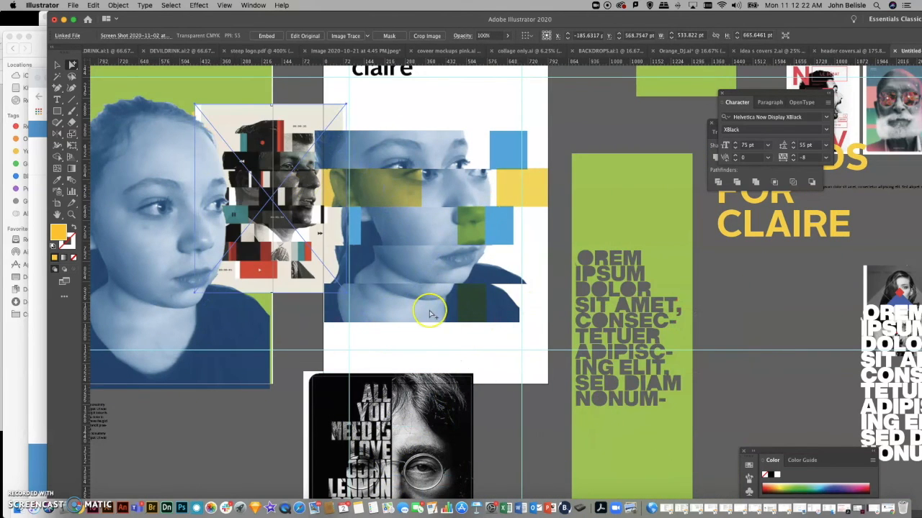
scroll(429, 314, left, 3)
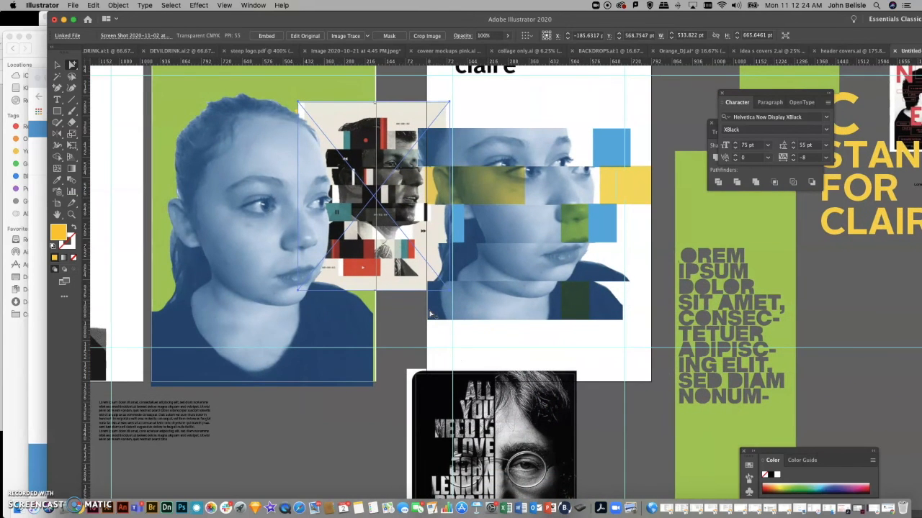
scroll(429, 313, left, 3)
scroll(429, 313, down, 1)
scroll(429, 313, down, 2)
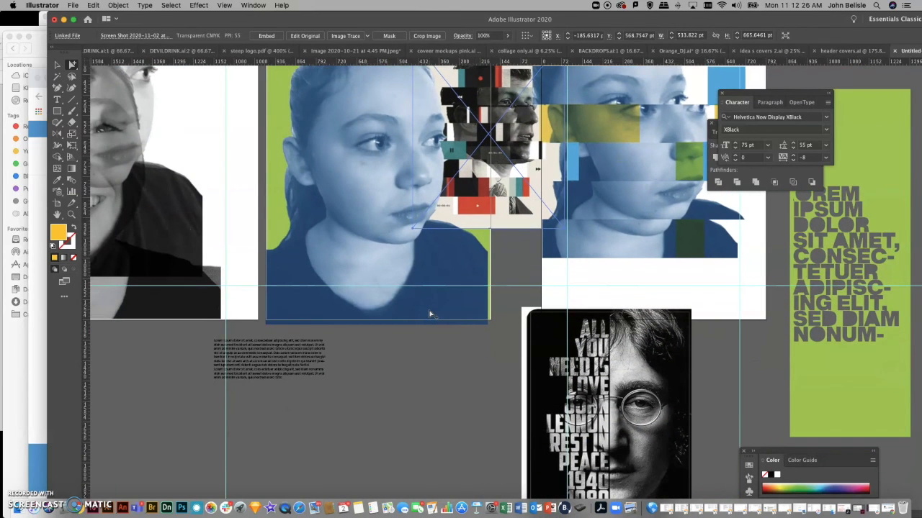